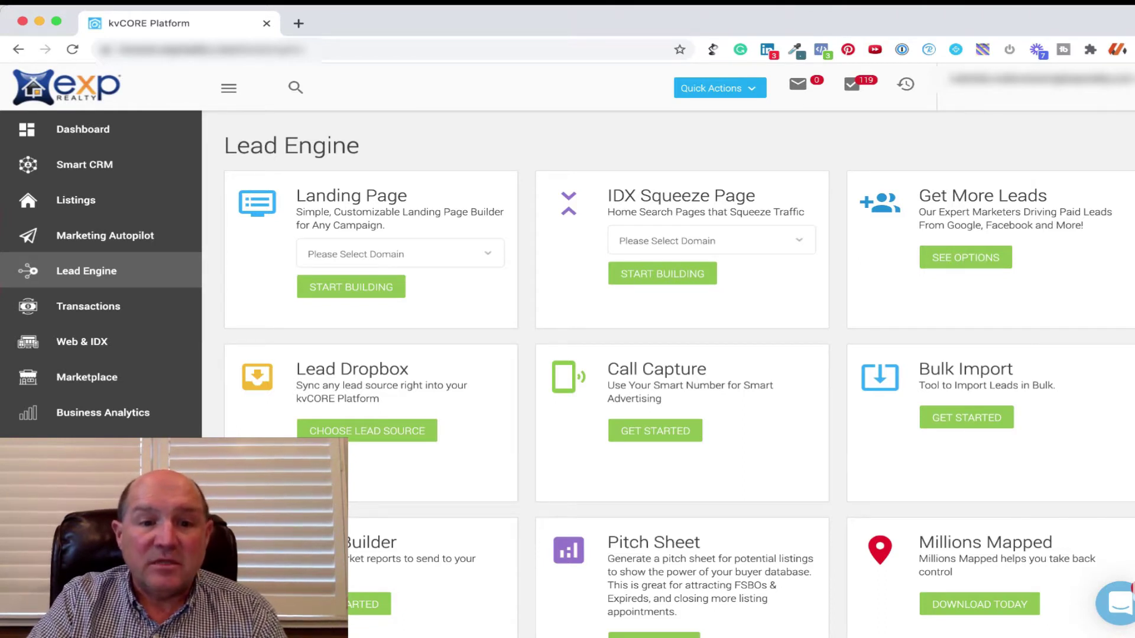
Open kvCORE's Lead Dropbox lead-source sync page and copy the account's API token.
left_click_drag(307, 368, 409, 369)
left_click(384, 431)
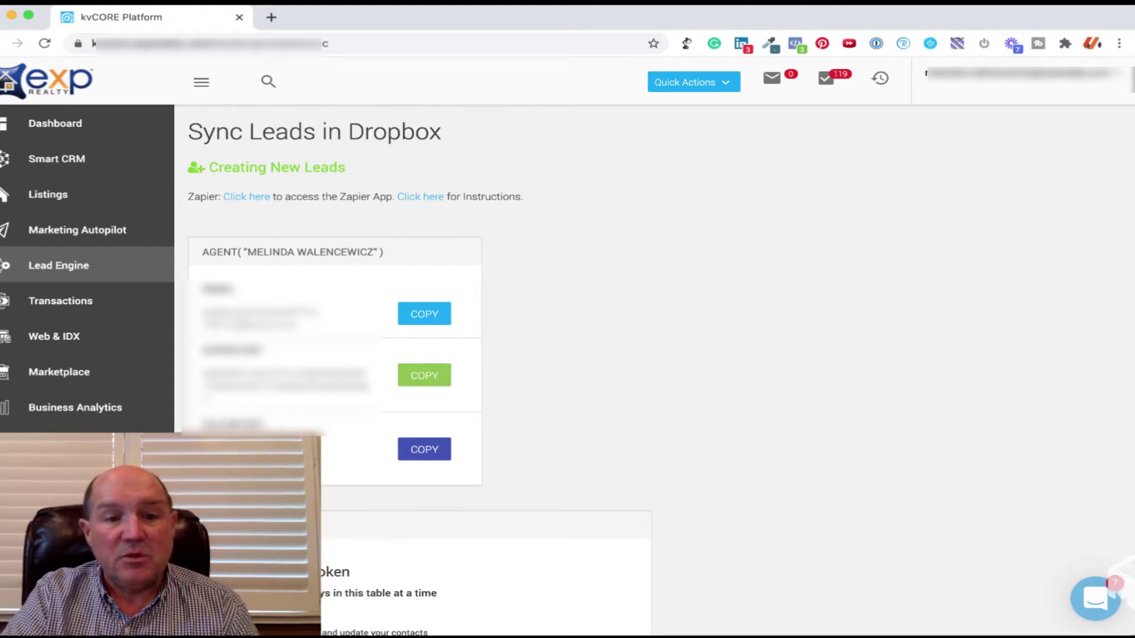
left_click(425, 376)
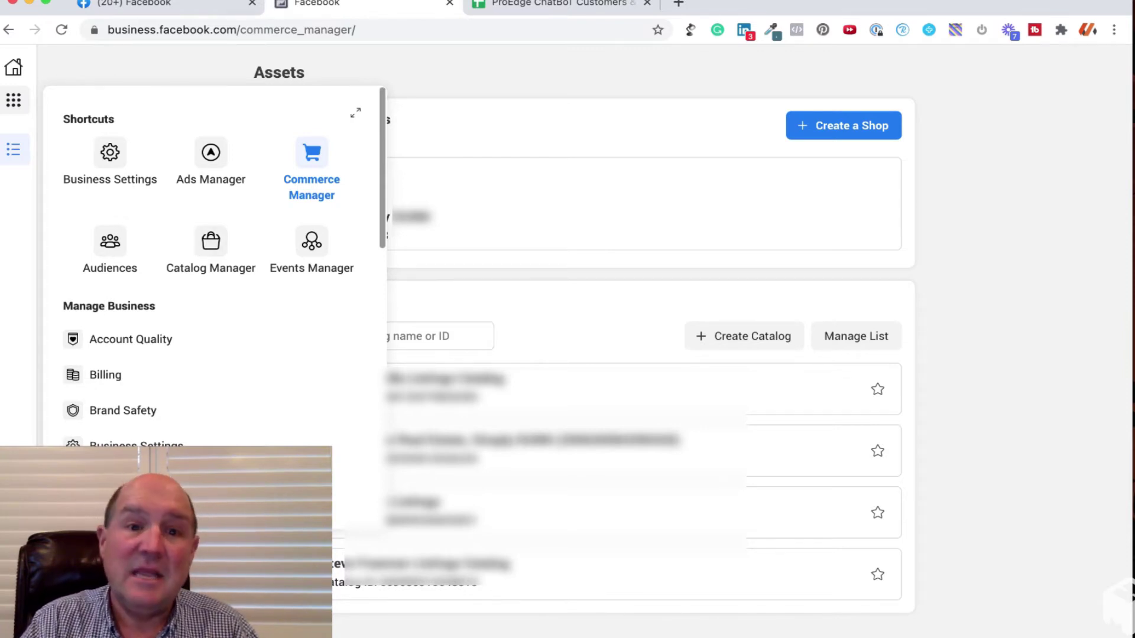
Go to Catalog Manager from the tools menu and start creating a new catalog.
scroll(211, 302, "down", 15)
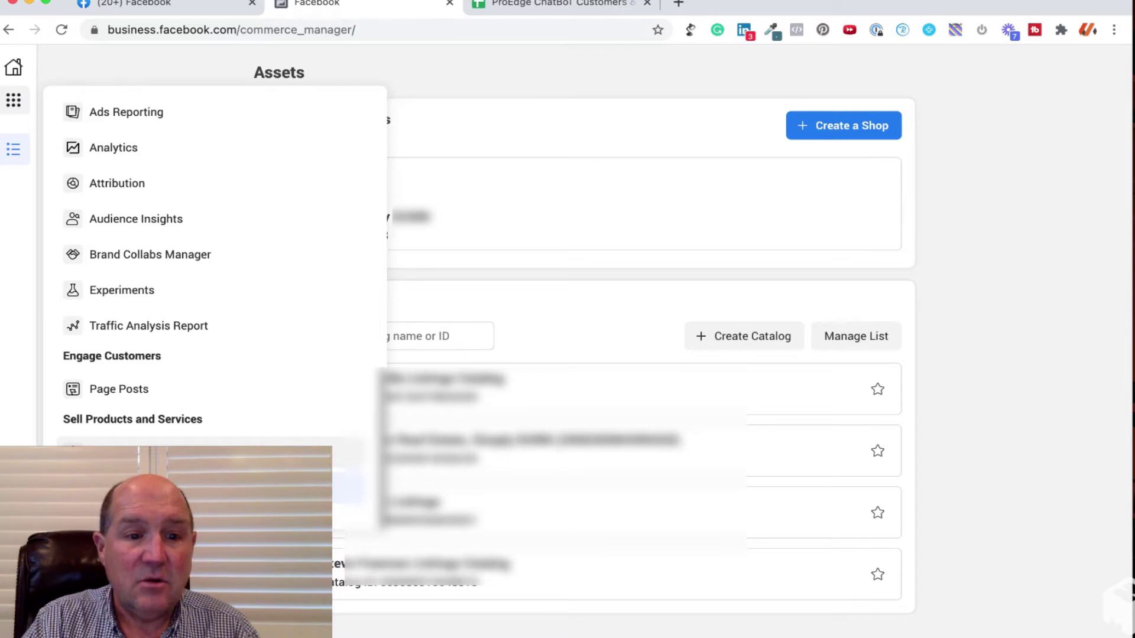
left_click(178, 453)
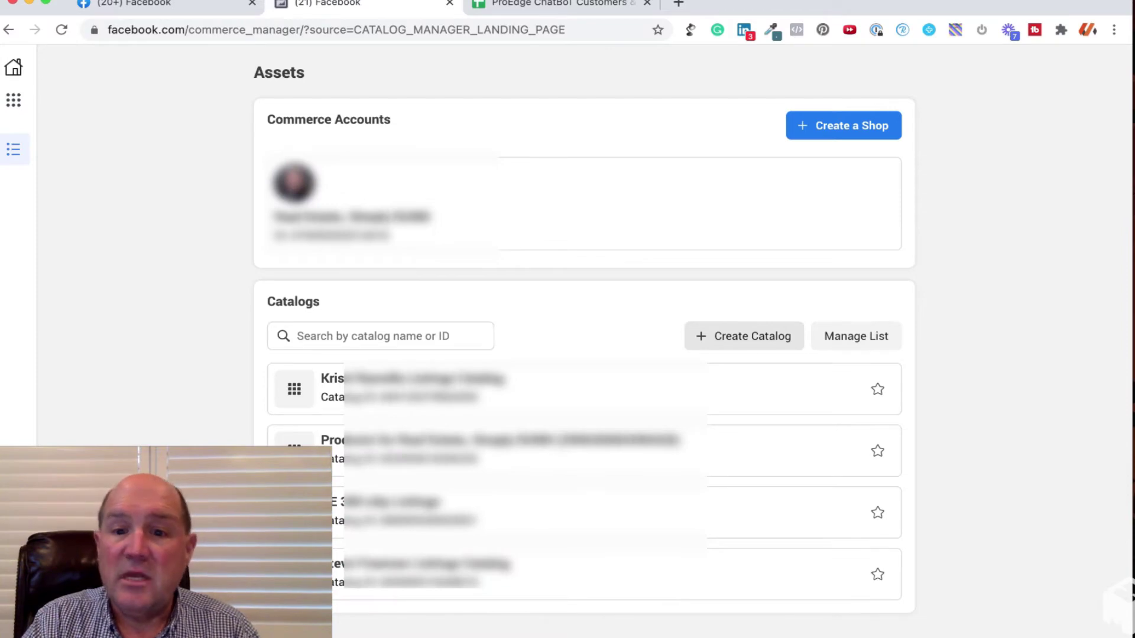
left_click(743, 336)
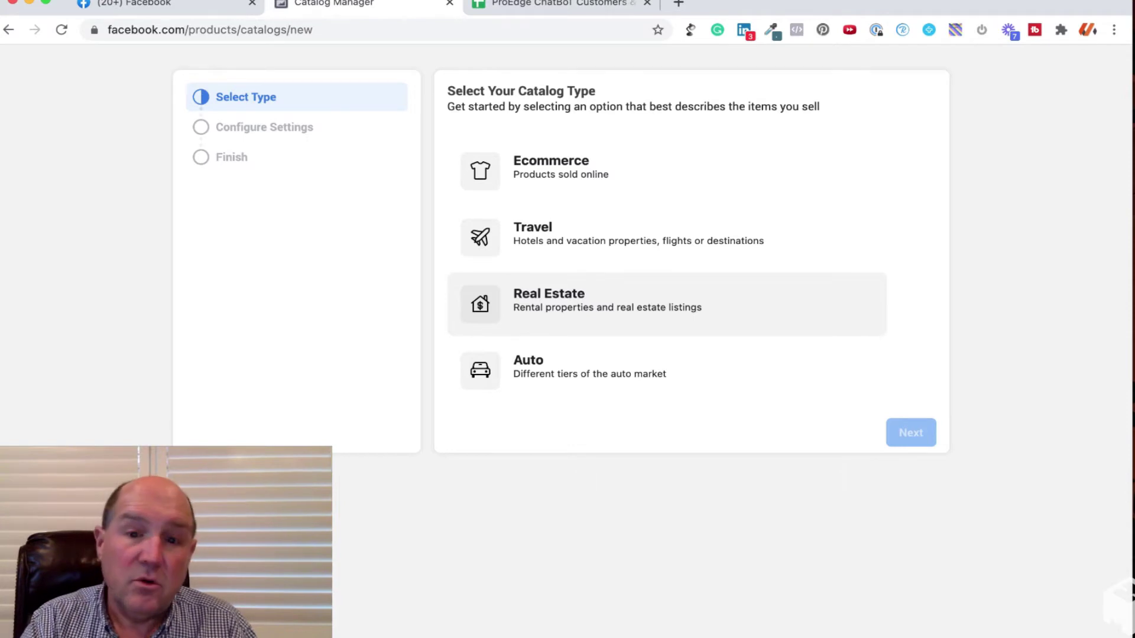
Choose a Real Estate Home Listings catalog and set a different business as its owner.
left_click(548, 300)
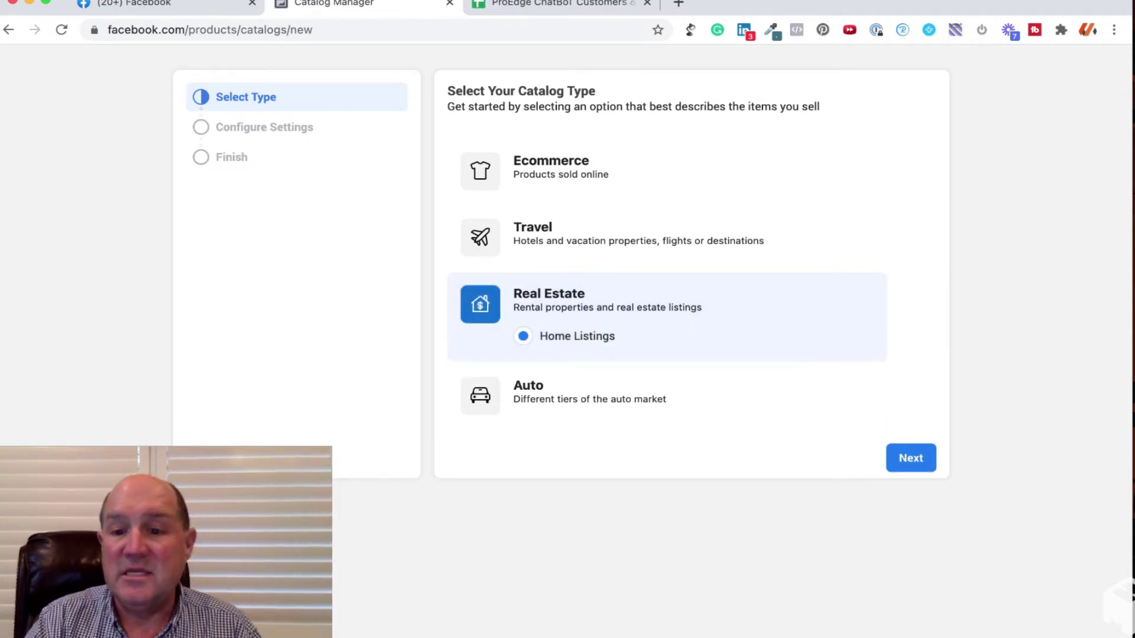
left_click(911, 458)
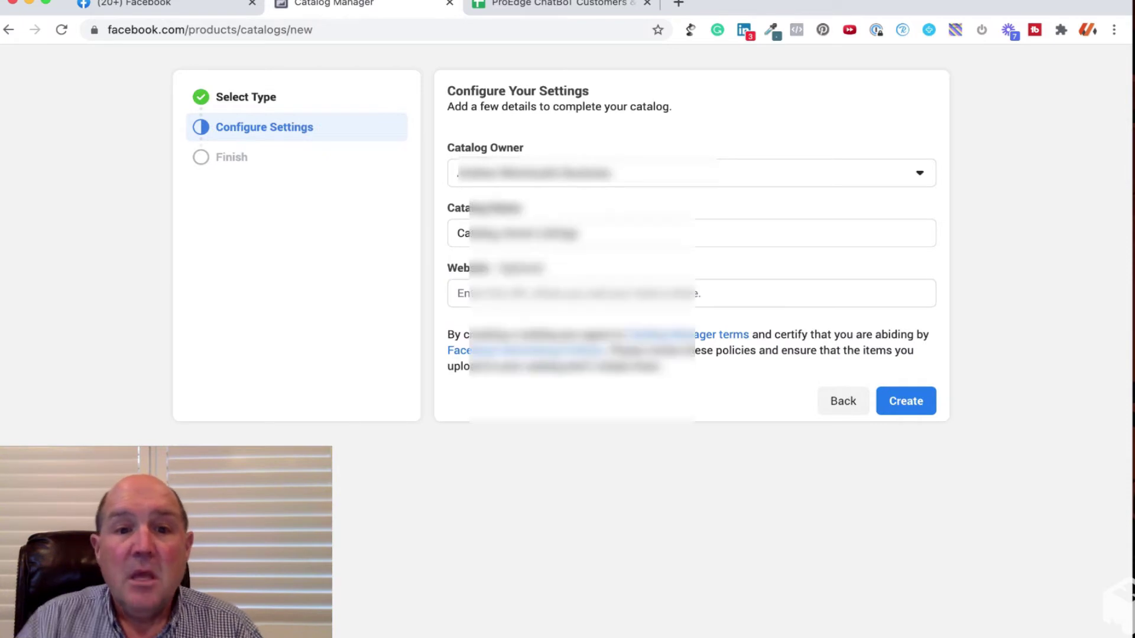
left_click(685, 173)
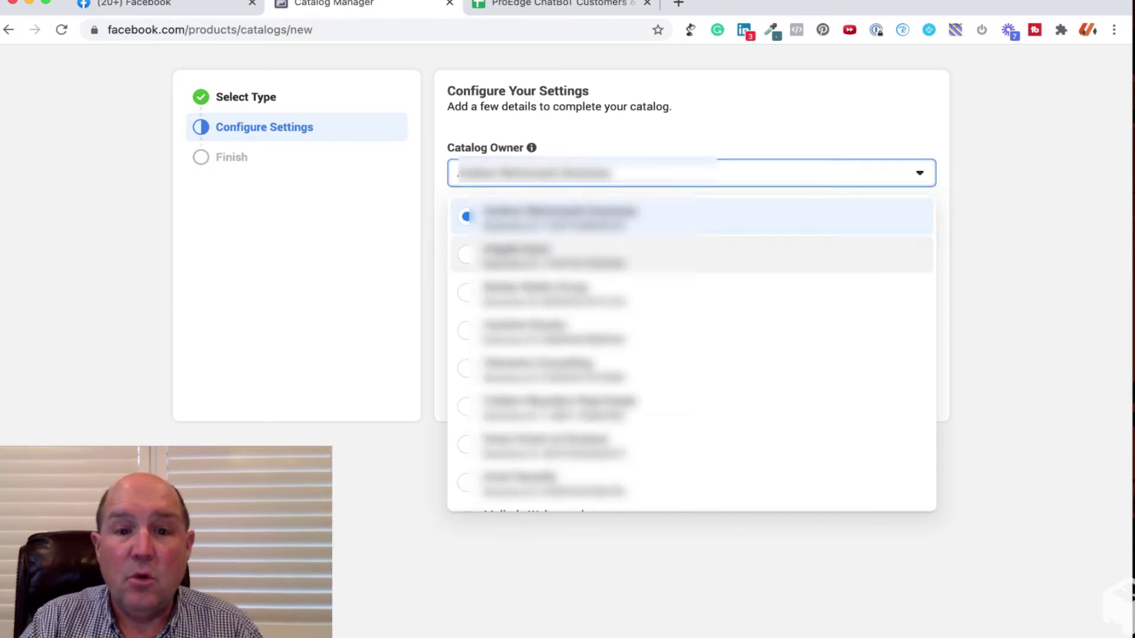
scroll(692, 355, "down", 5)
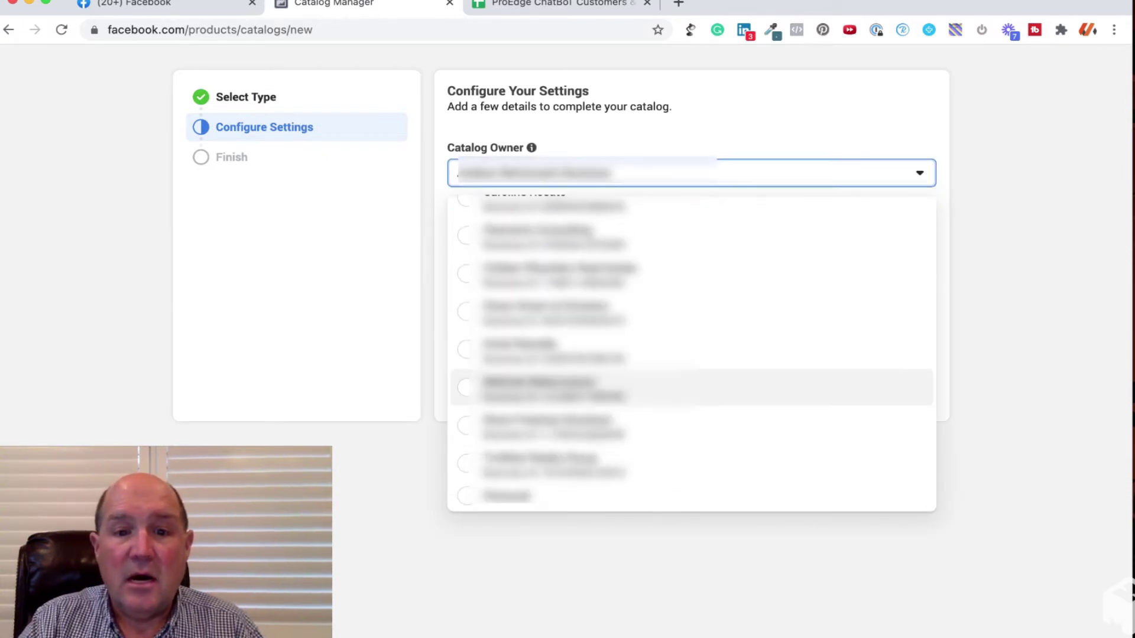
left_click(591, 387)
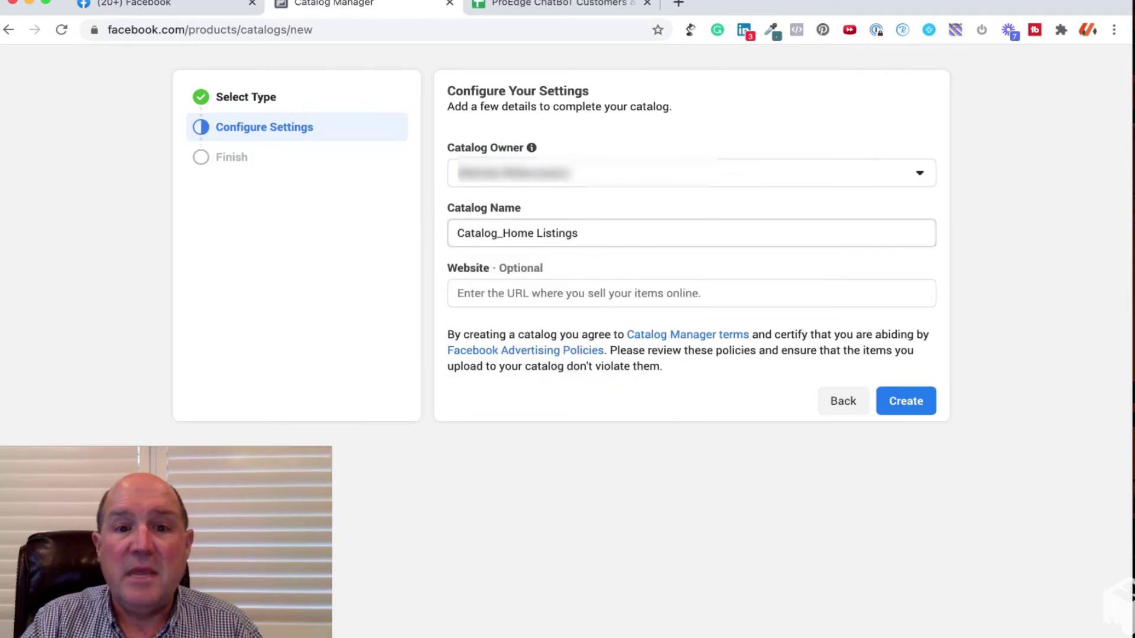
Rename the catalog to the agent's listing catalog name and create it.
left_click(577, 233)
key("super+a")
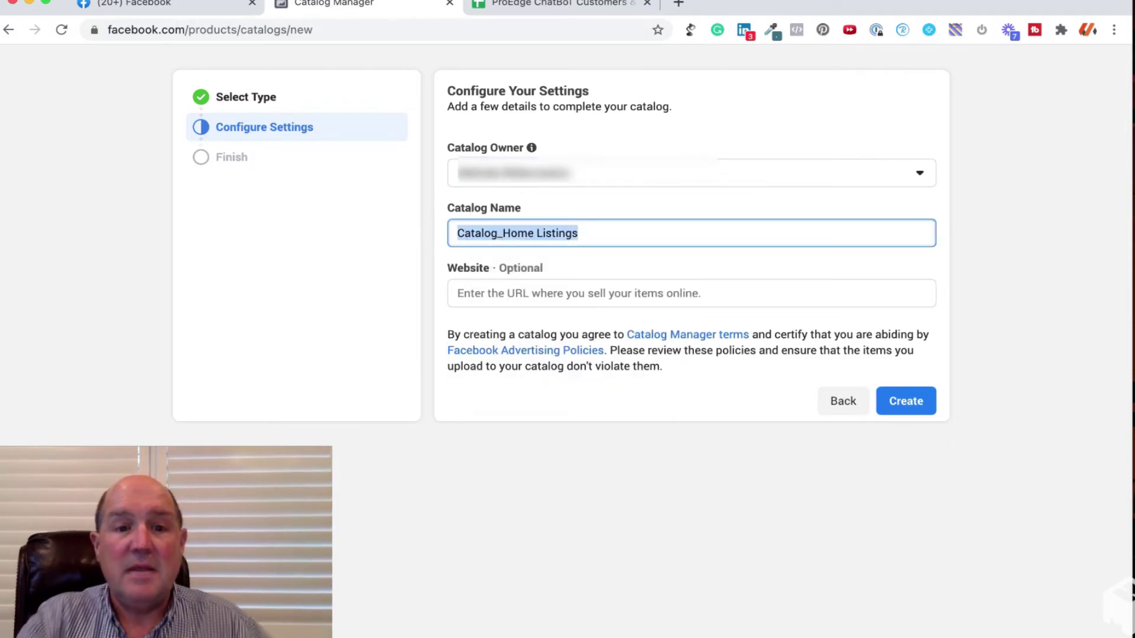
type("Meli")
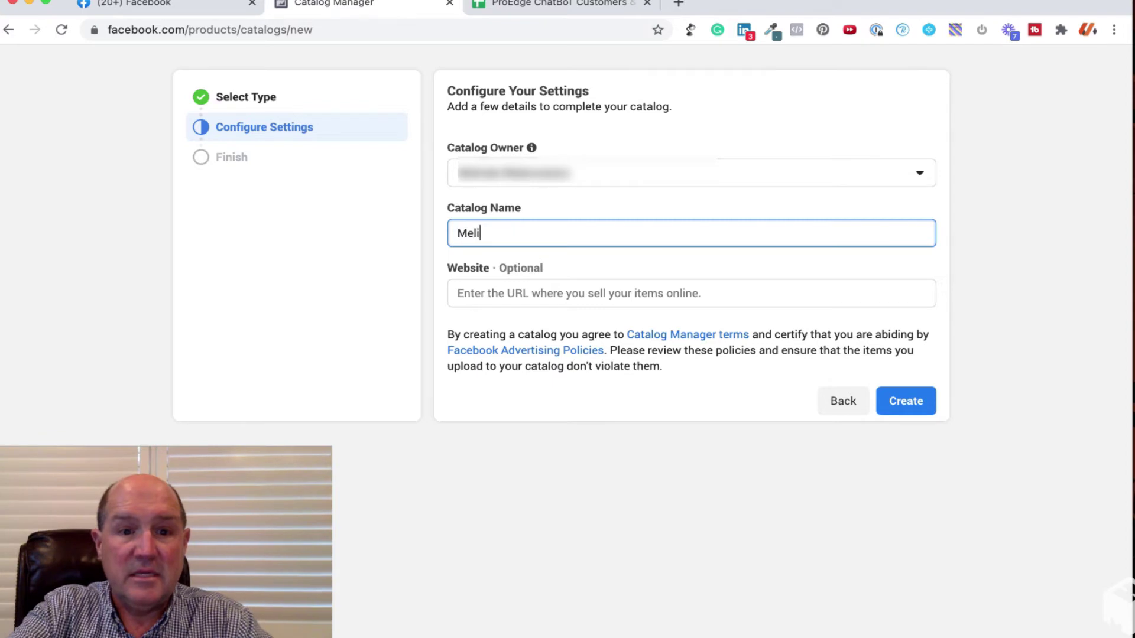
type("nda's L")
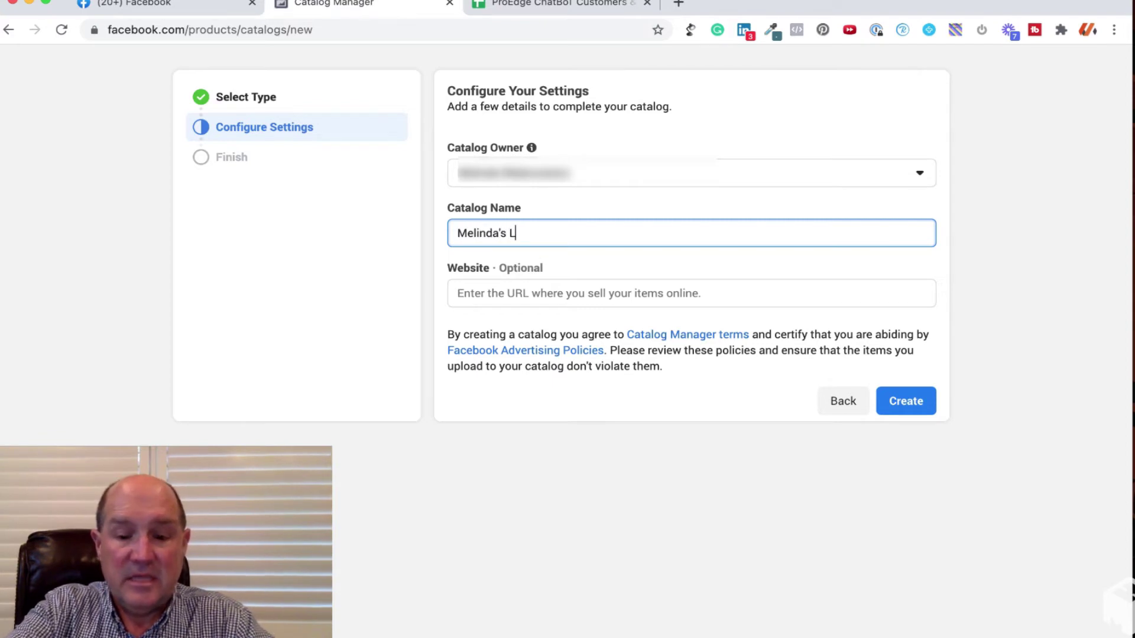
type("isting Cata")
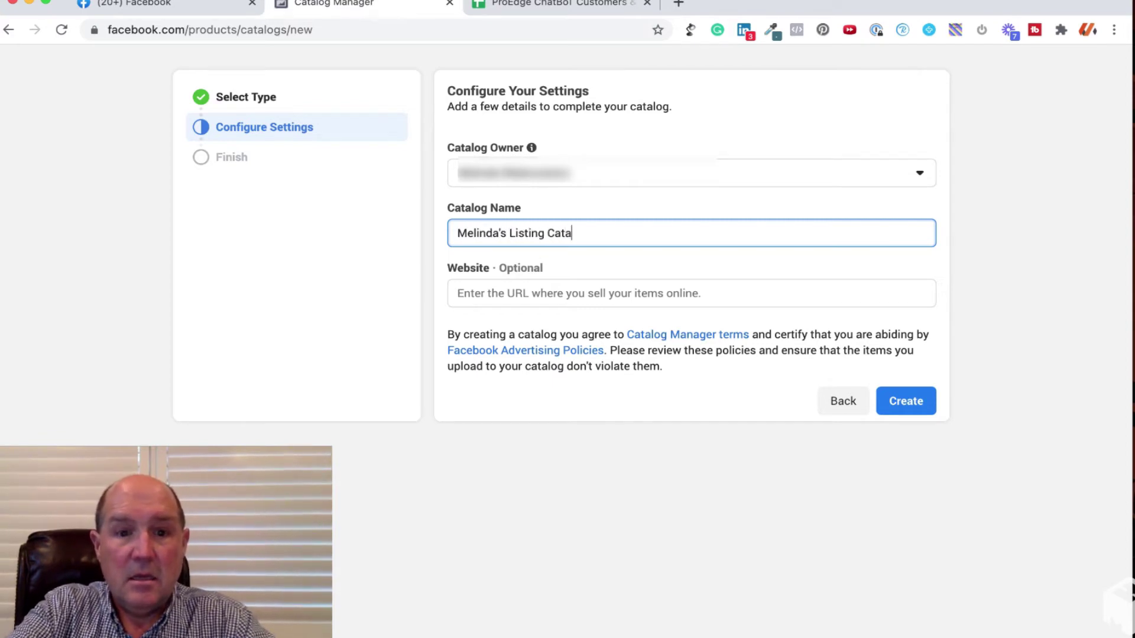
key("BackSpace")
type("elog")
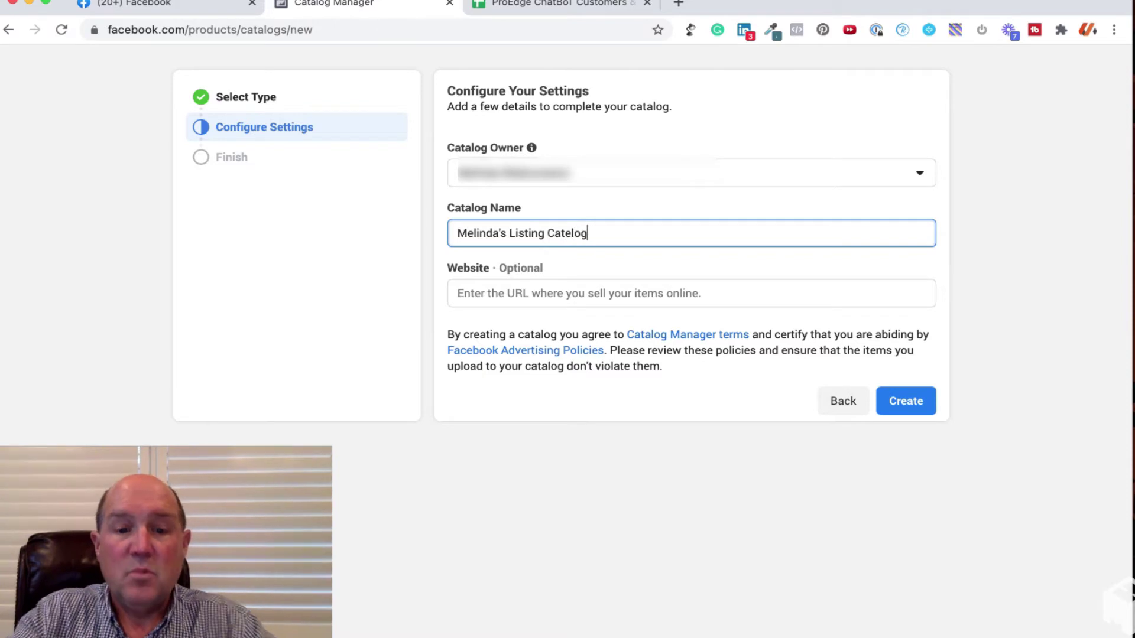
left_click(458, 294)
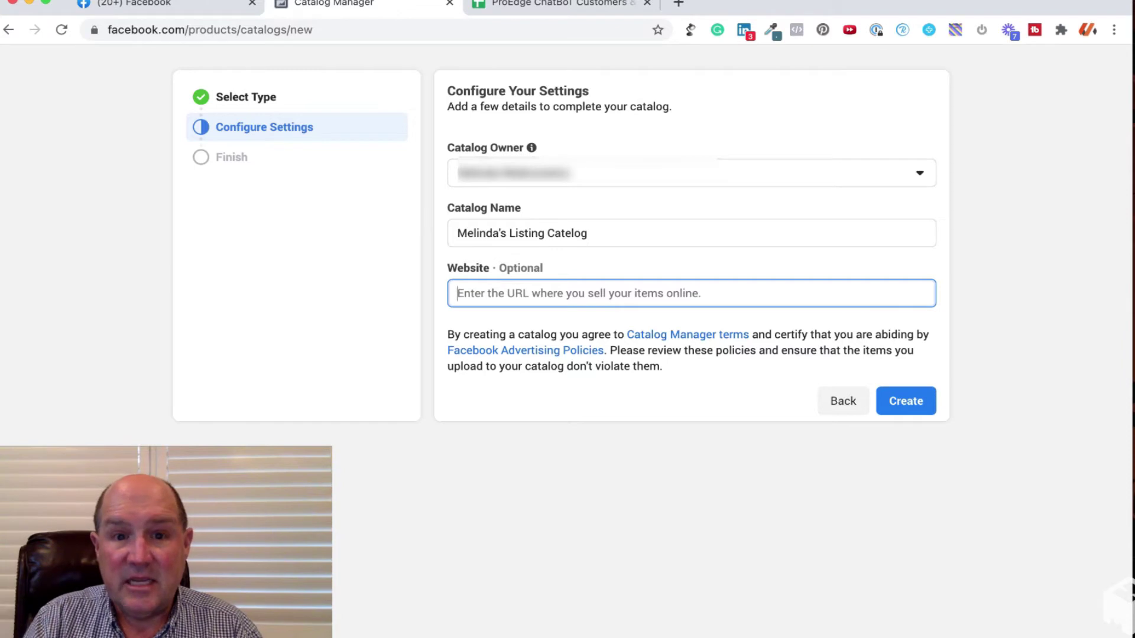
left_click(905, 400)
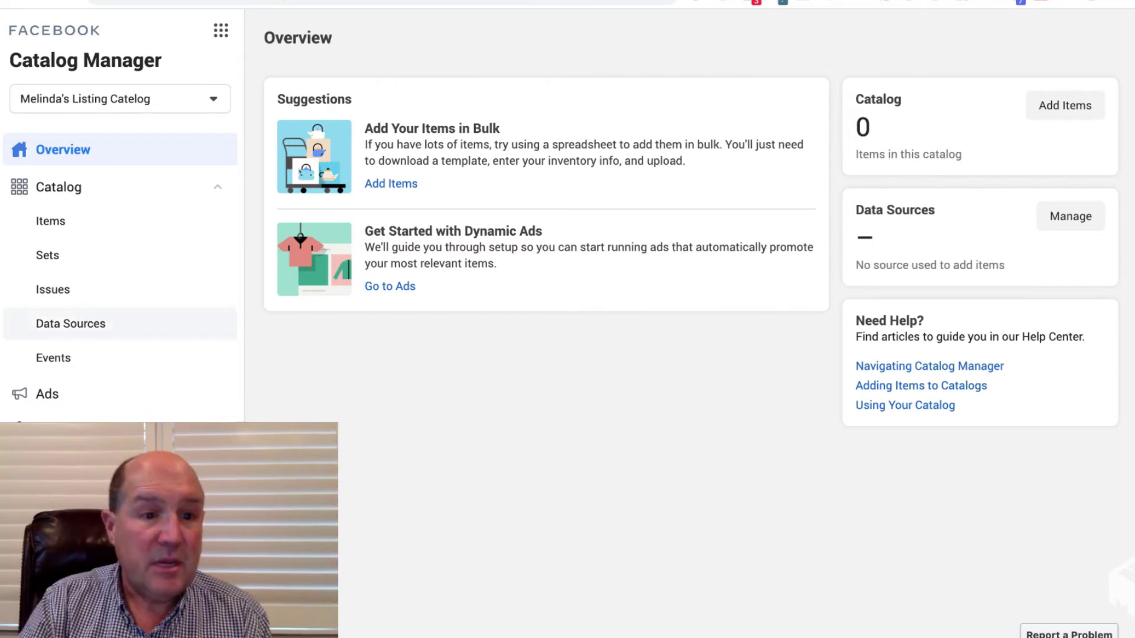
From the catalog's Data Sources, add home listings using a scheduled feed.
left_click(71, 324)
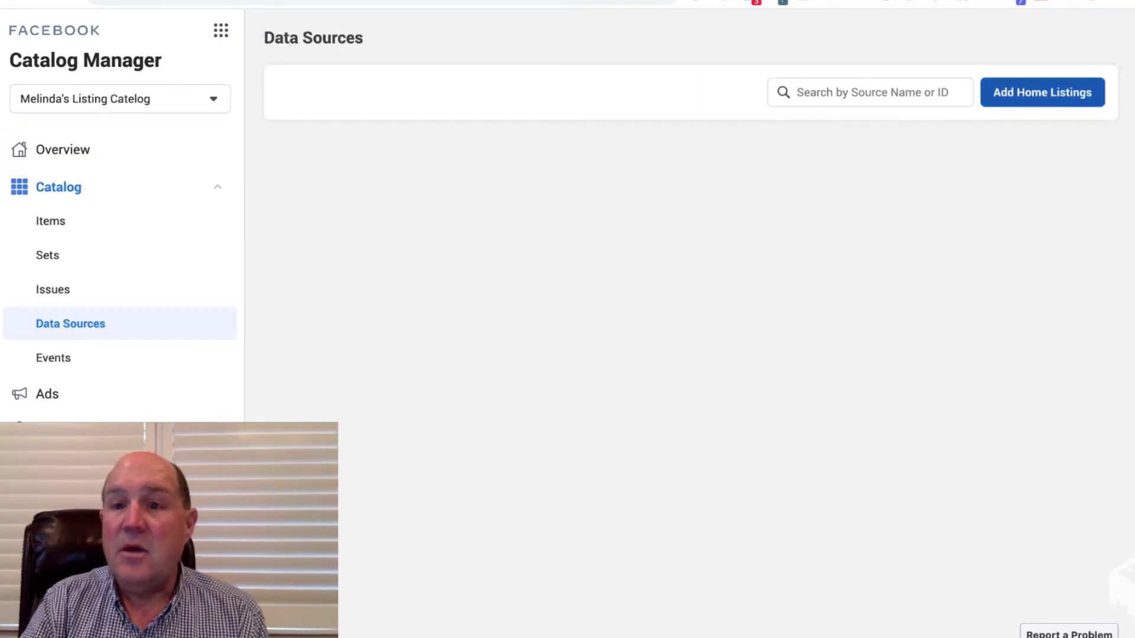
left_click(1042, 92)
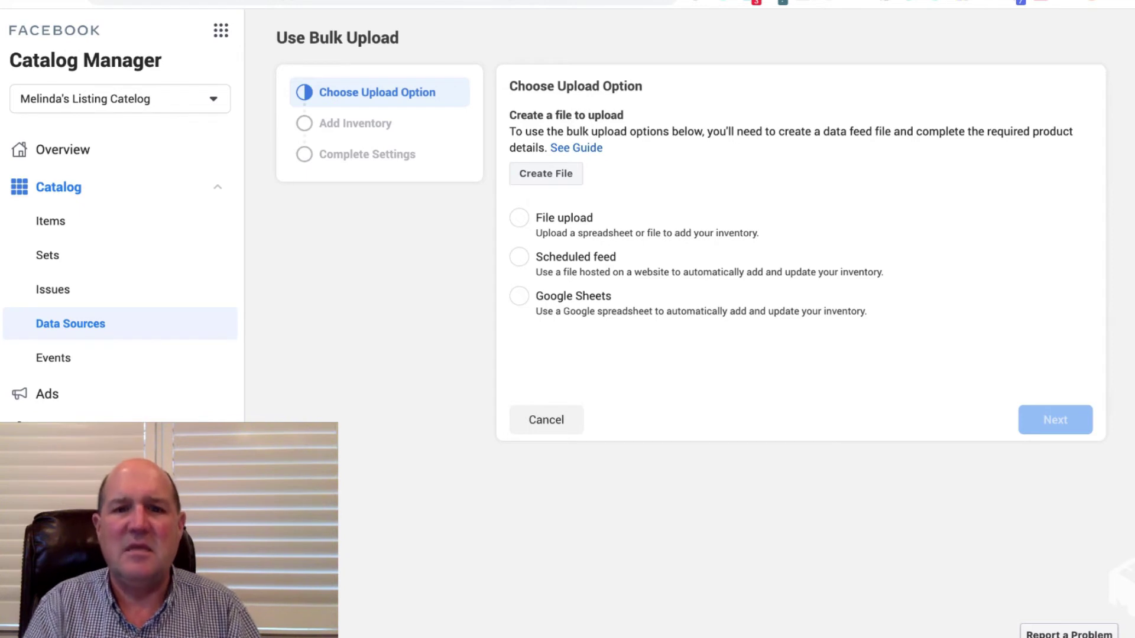
left_click(519, 256)
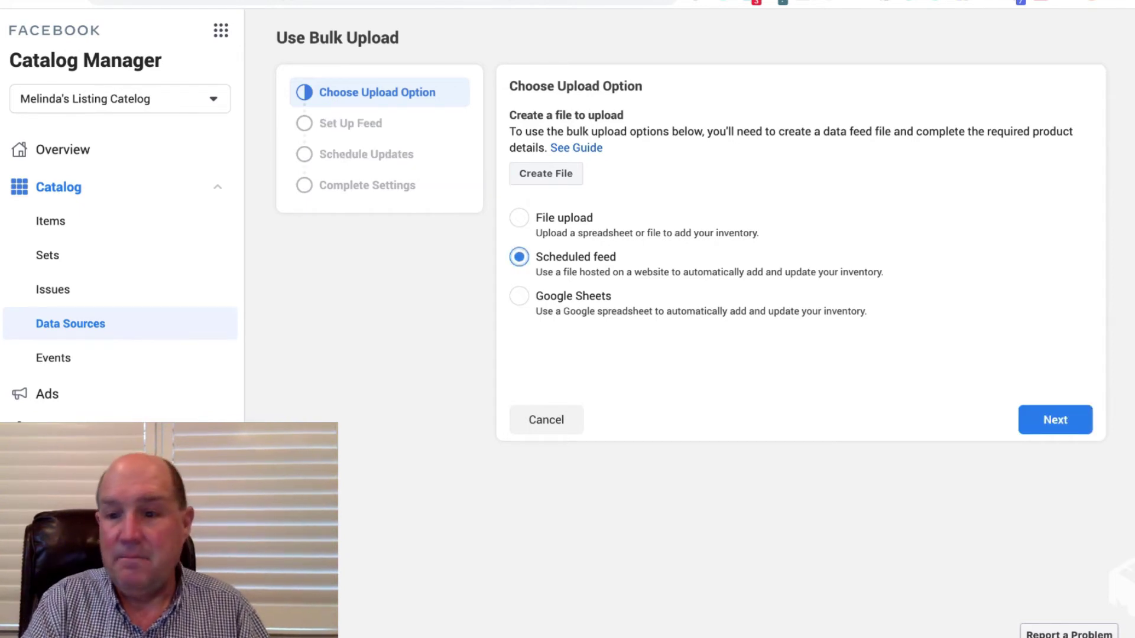
Paste the kvCORE listings feed URL as the scheduled feed address and continue.
left_click(1056, 420)
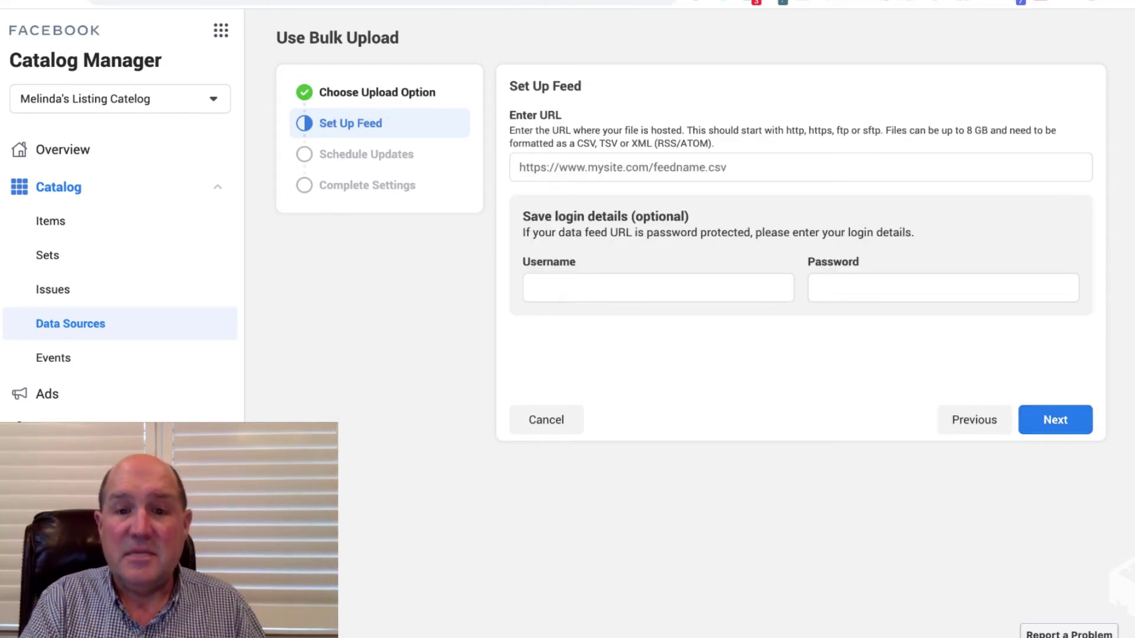
left_click(800, 167)
key("ctrl+v")
key("ctrl+v")
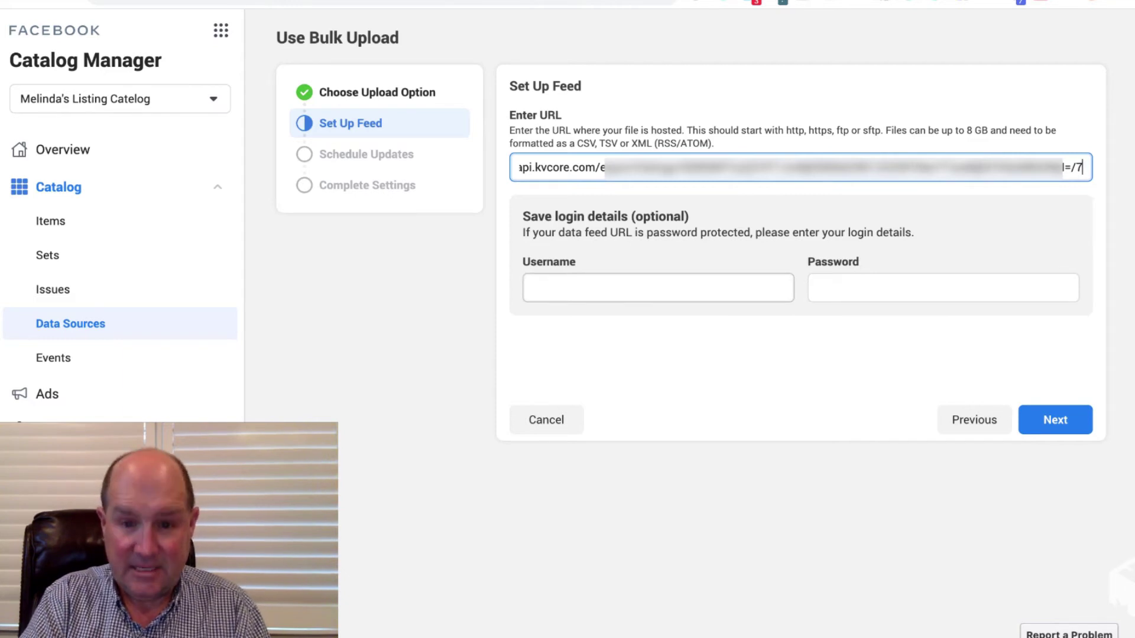
key("Return")
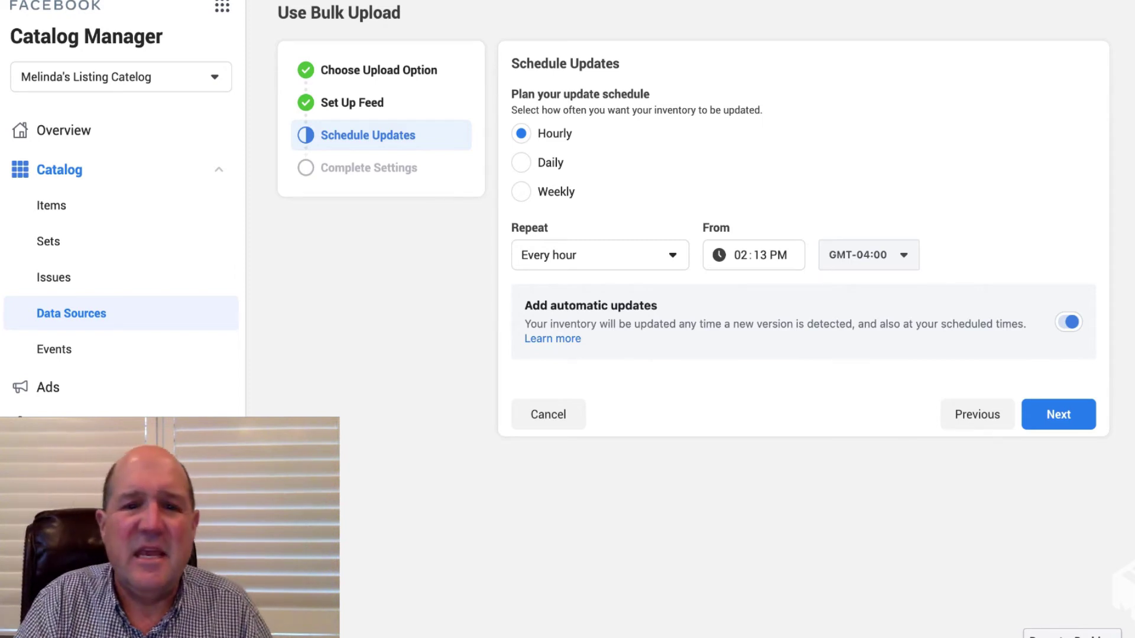
Set the feed to update daily at 08:00 AM.
left_click(521, 162)
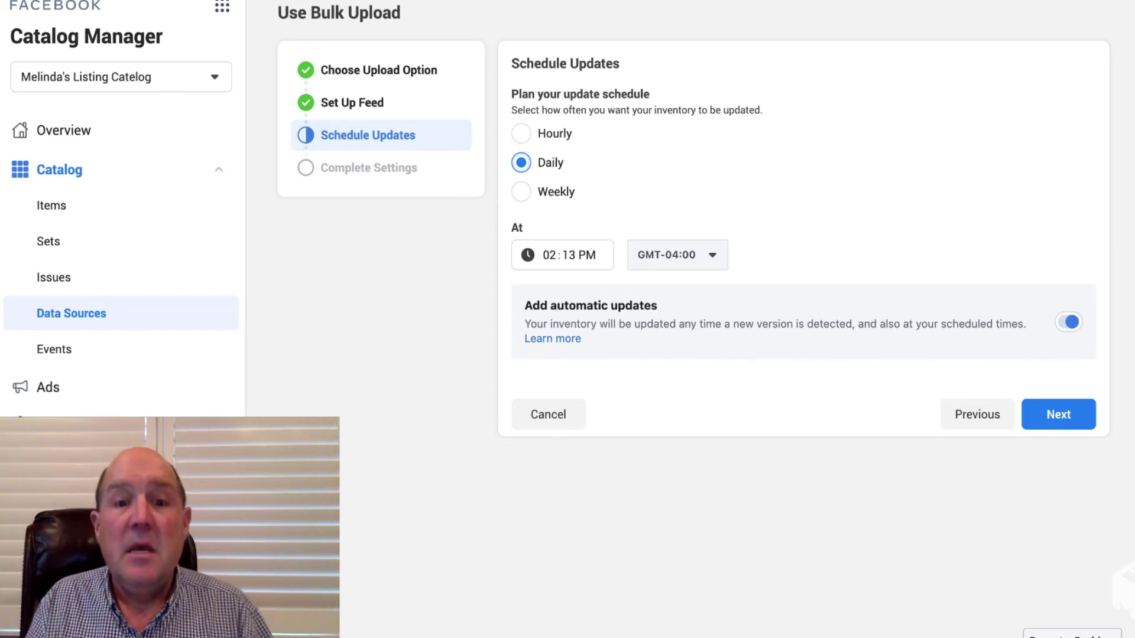
left_click(569, 255)
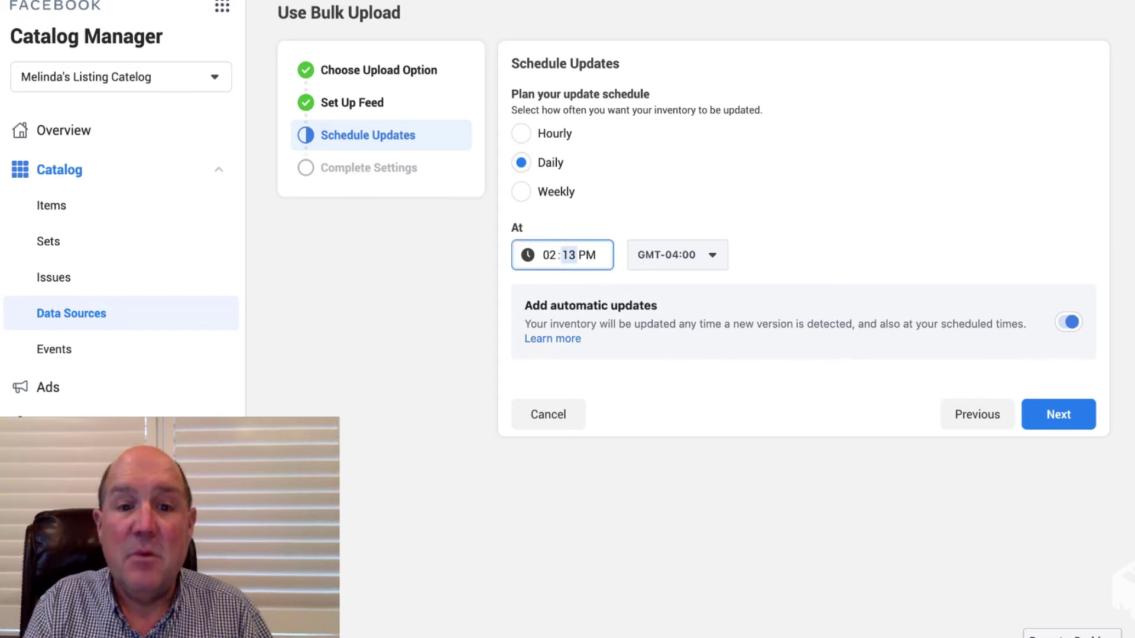
left_click(549, 255)
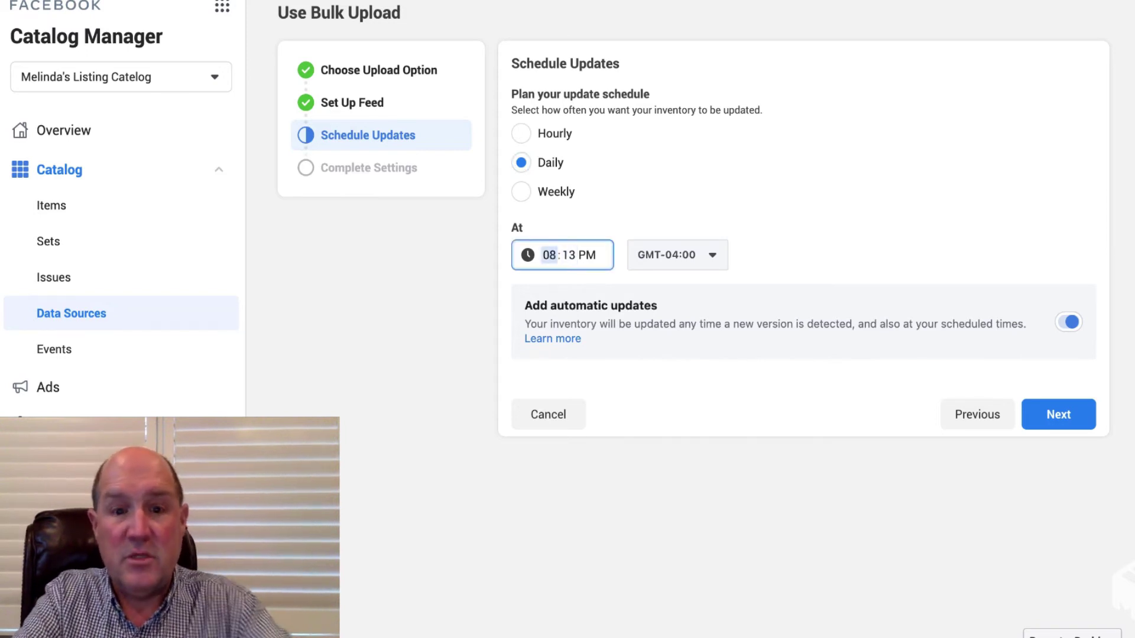
key("Tab")
type("0")
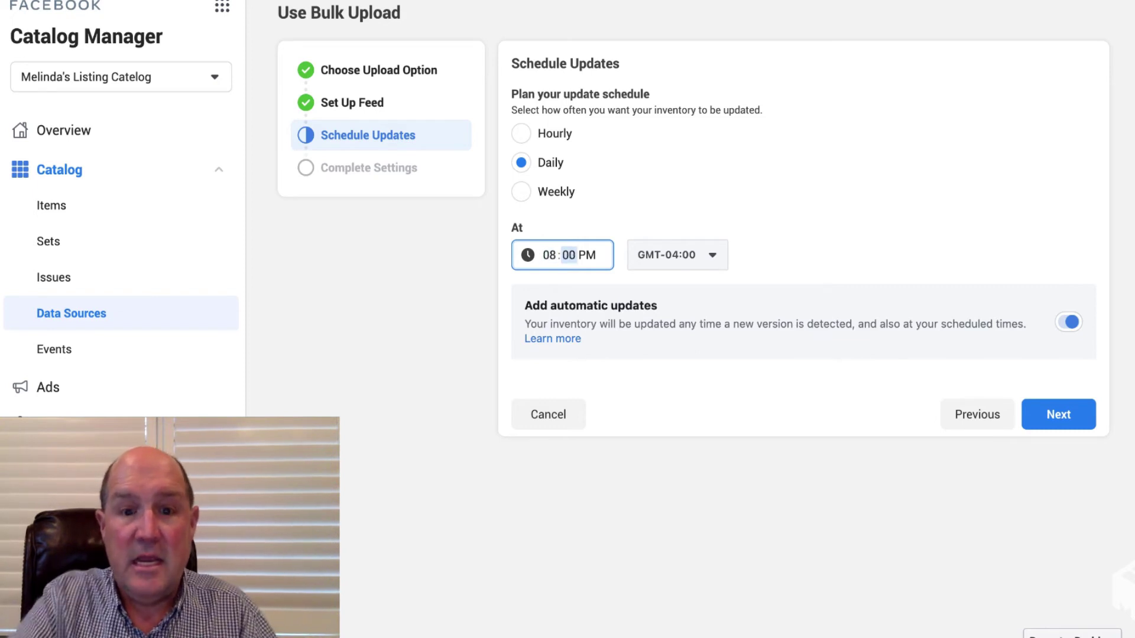
key("Tab")
key("Down")
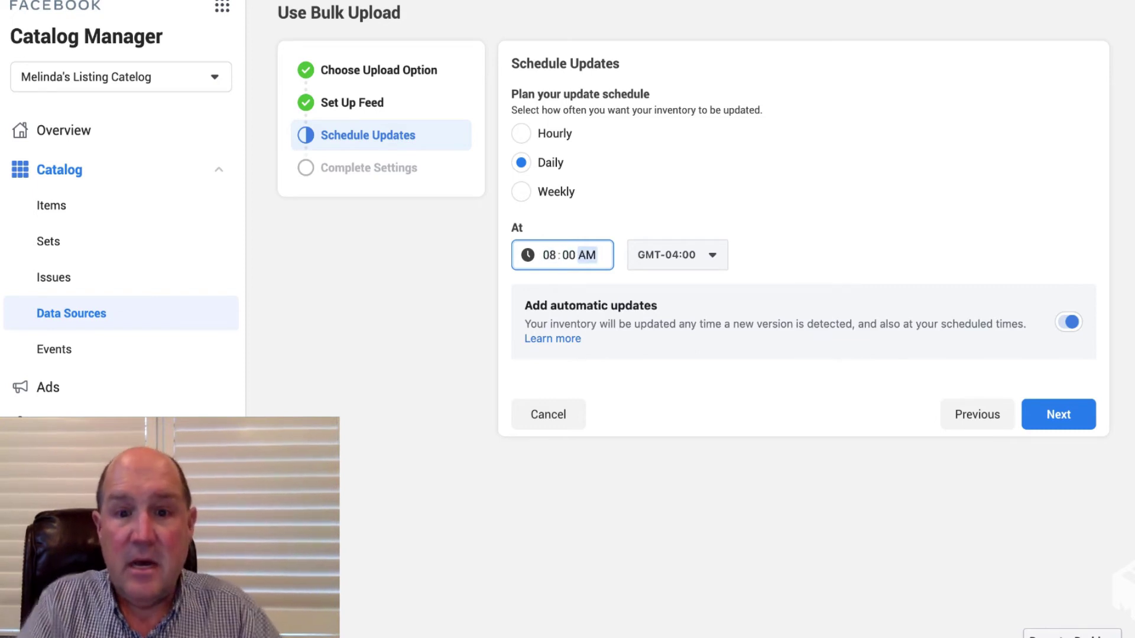
Change the update timezone from GMT-04:00 to GMT-07:00.
key("Tab")
key("Return")
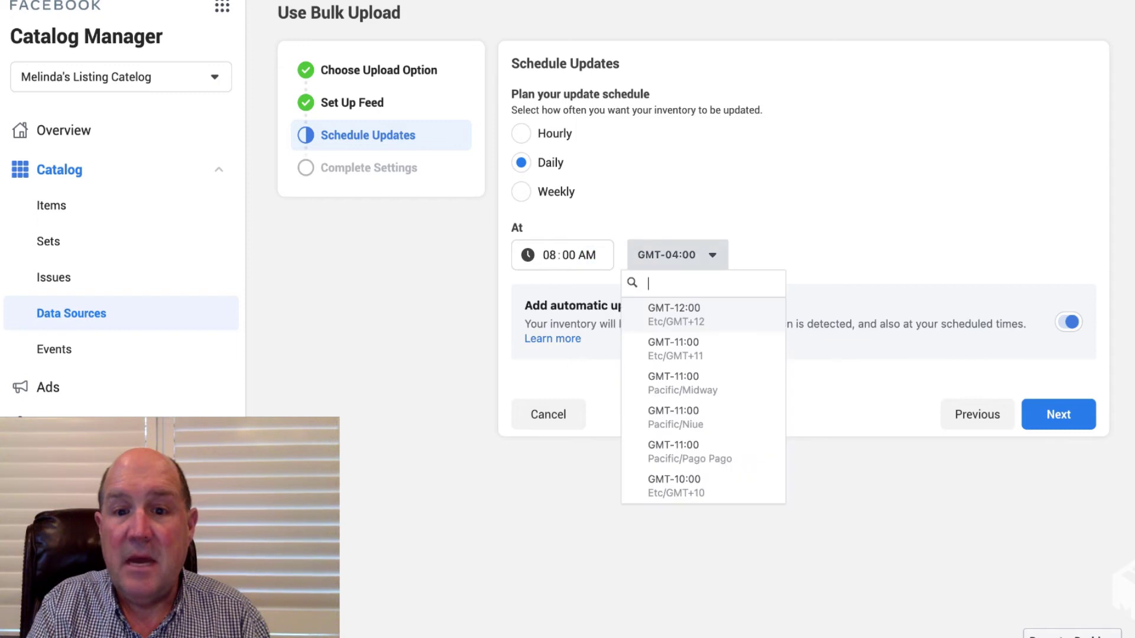
key("Down")
key("Down")
key("Down")
key("Down")
key("Down")
key("Down")
key("Down")
key("Down")
key("Down")
key("Down")
key("Down")
key("Down")
key("Down")
key("Down")
key("Down")
key("Down")
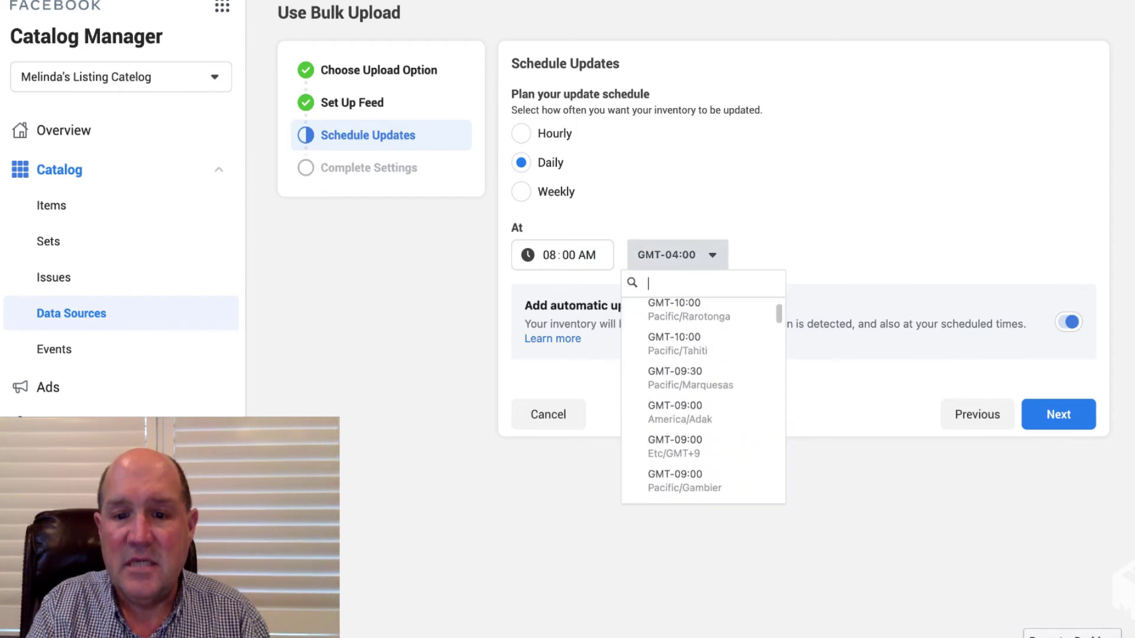
key("Down")
key("Down")
key("Down")
key("Down")
key("Down")
key("Down")
key("Down")
key("Down")
key("Down")
key("Down")
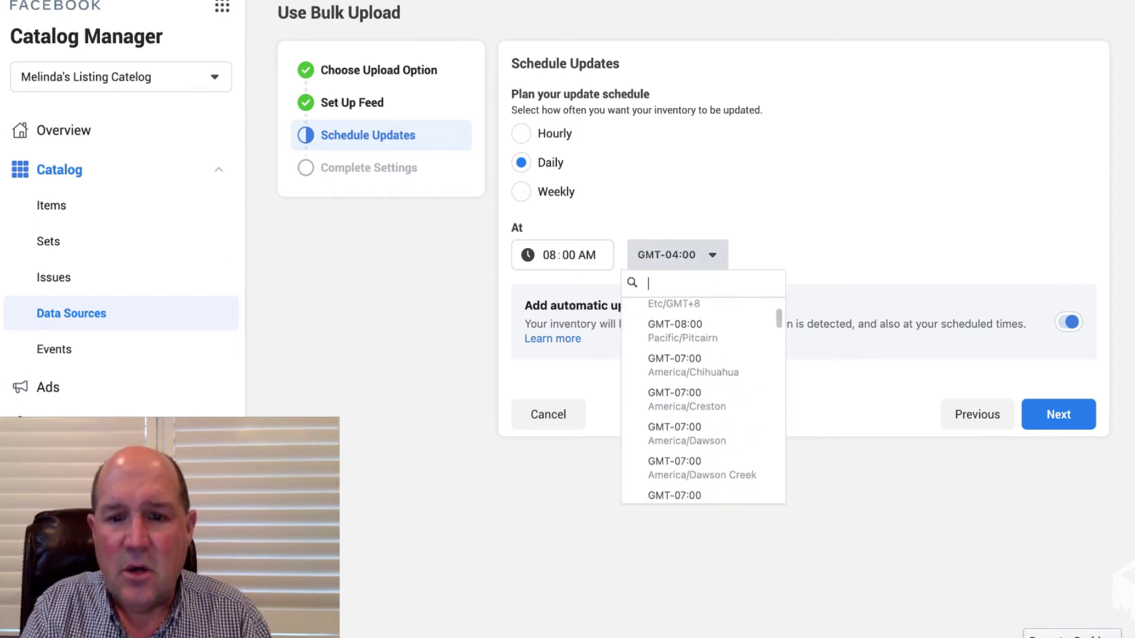
key("Down")
key("Down")
key("Down")
key("Down")
key("Down")
key("Down")
key("Down")
key("Down")
key("Down")
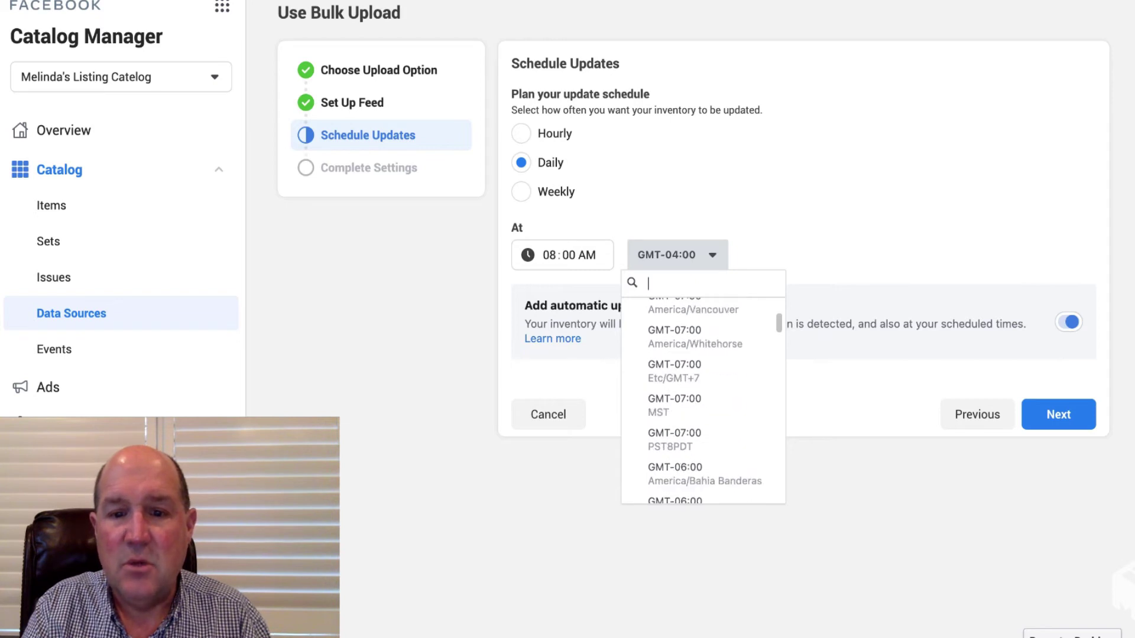
key("Return")
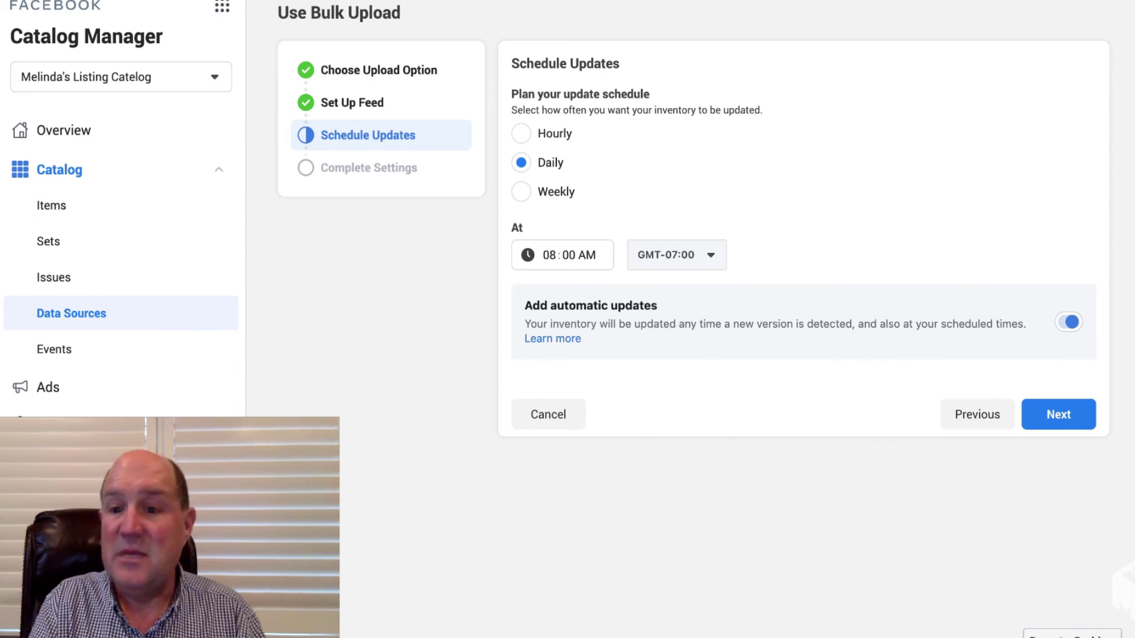
Name the data source 'My Listings', keeping USD currency, and upload the feed.
left_click(1058, 414)
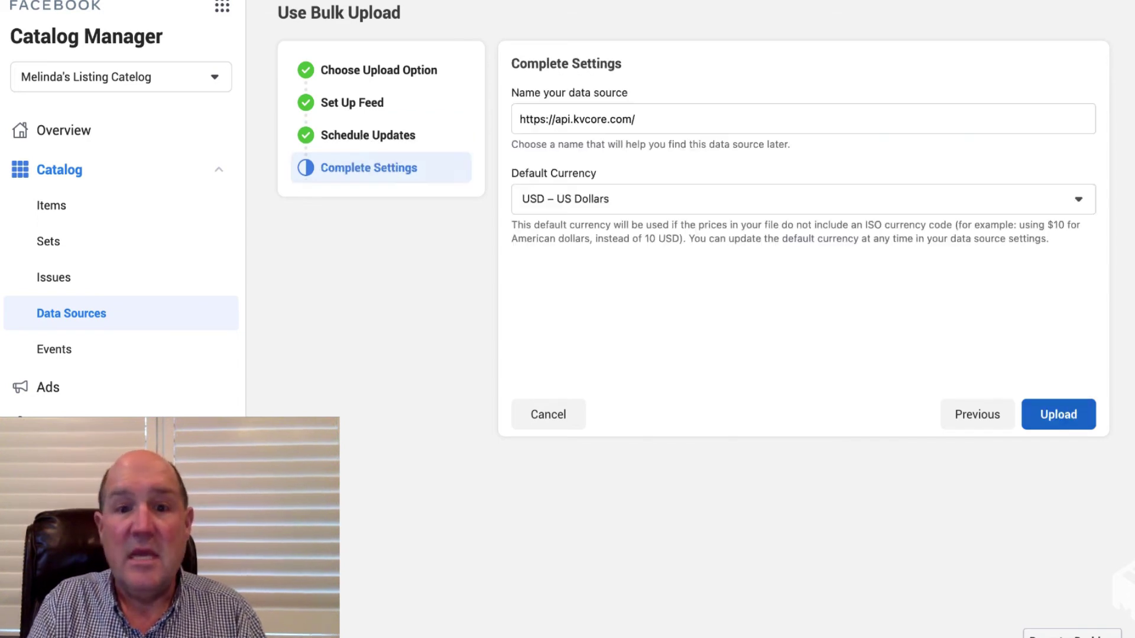
triple_click(577, 119)
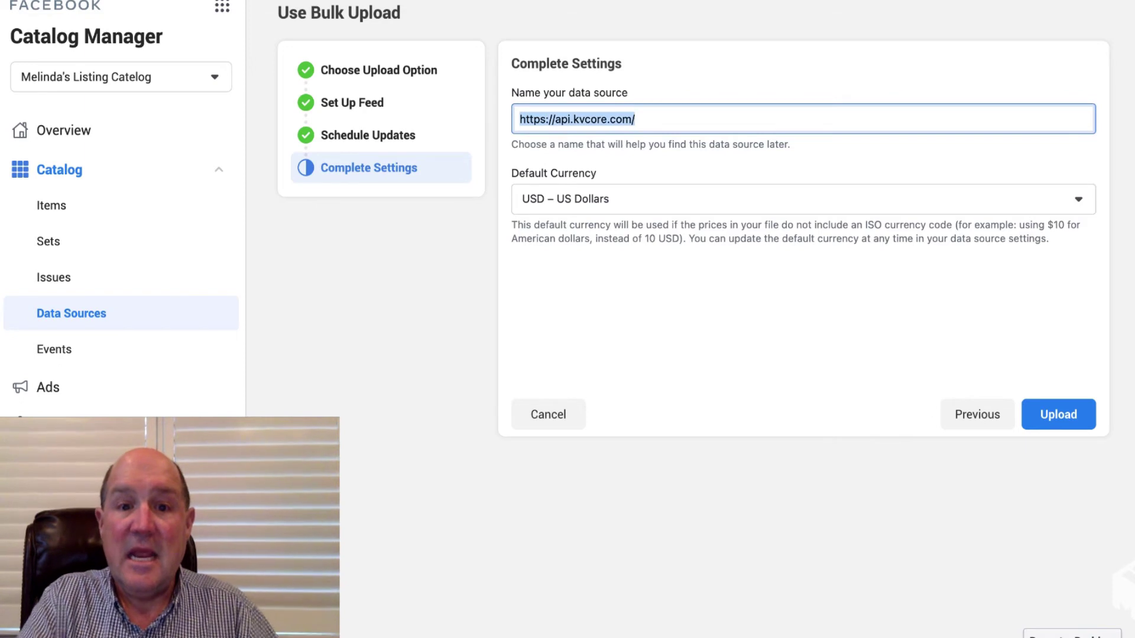
type("Melindas")
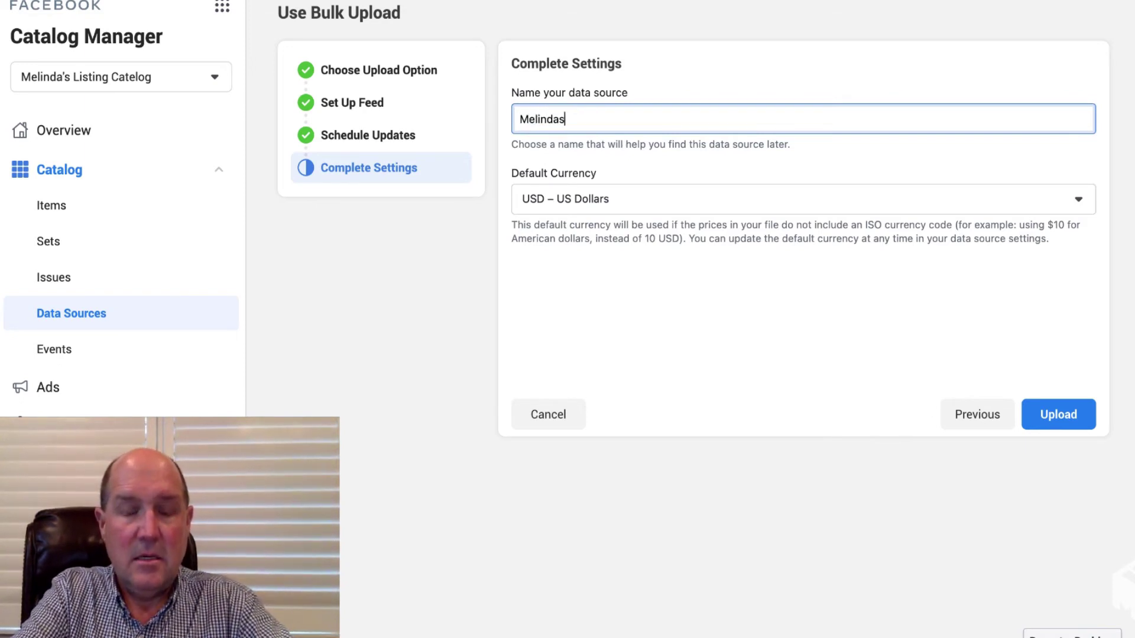
key("BackSpace")
key("BackSpace")
key("BackSpace")
key("BackSpace")
key("BackSpace")
key("BackSpace")
key("BackSpace")
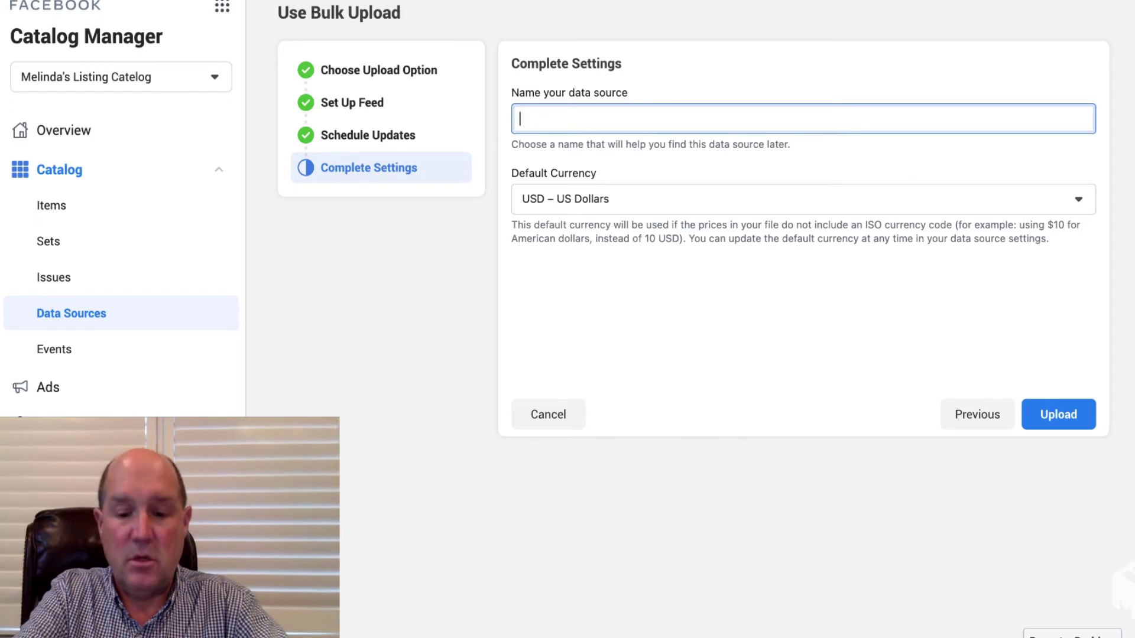
type("My List")
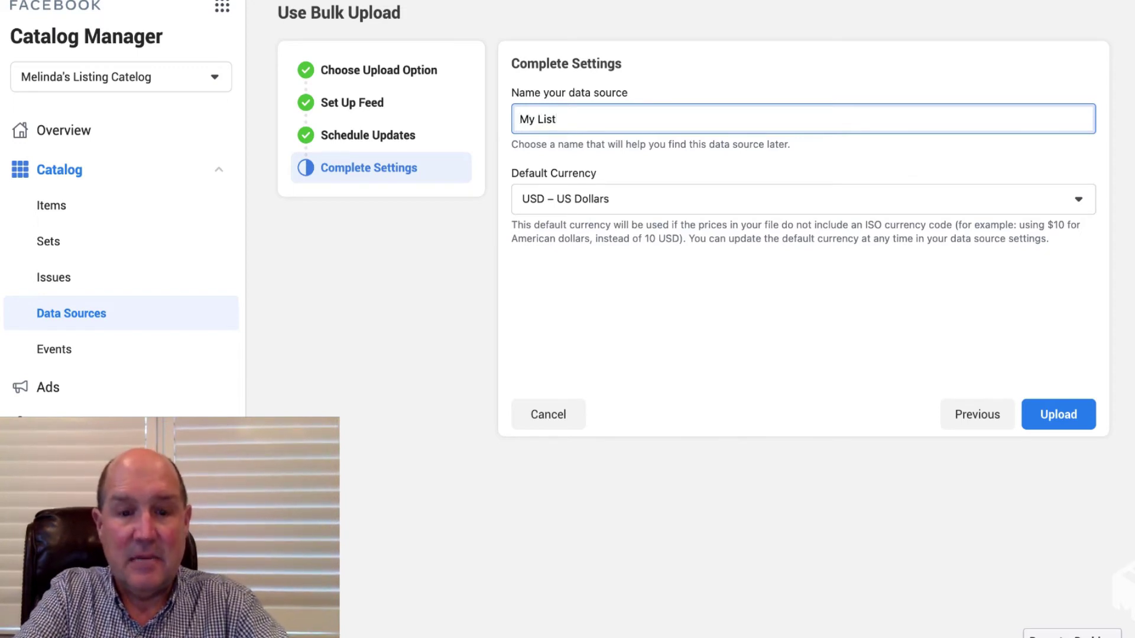
type("ings")
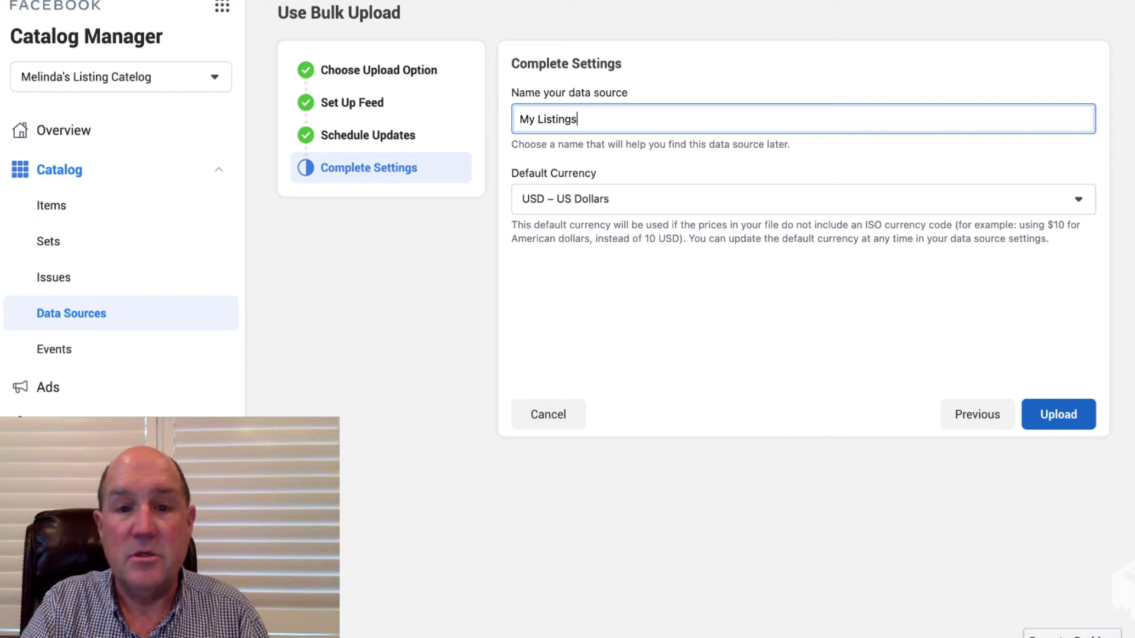
left_click(1058, 415)
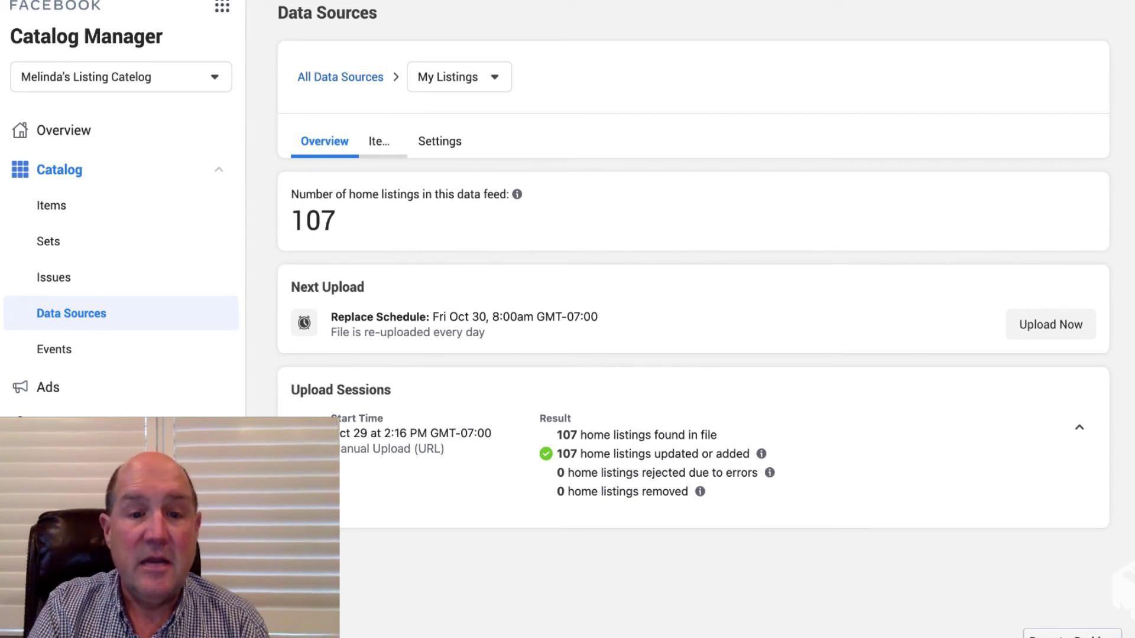
Open the listing items brought in by the My Listings data source.
left_click(379, 142)
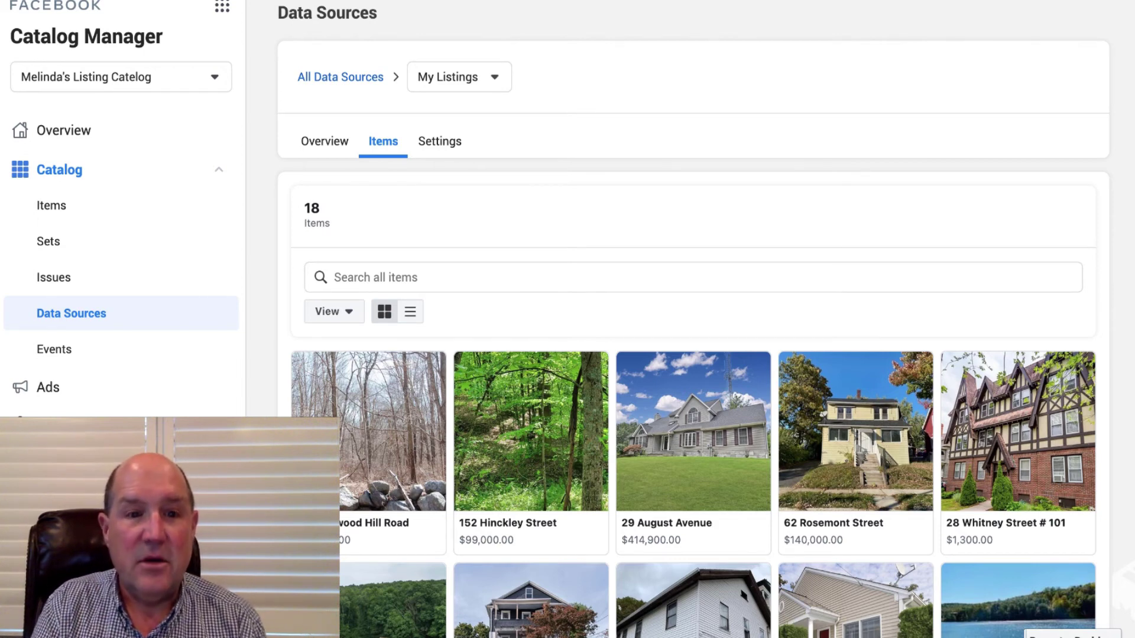
scroll(693, 320, "down", 7)
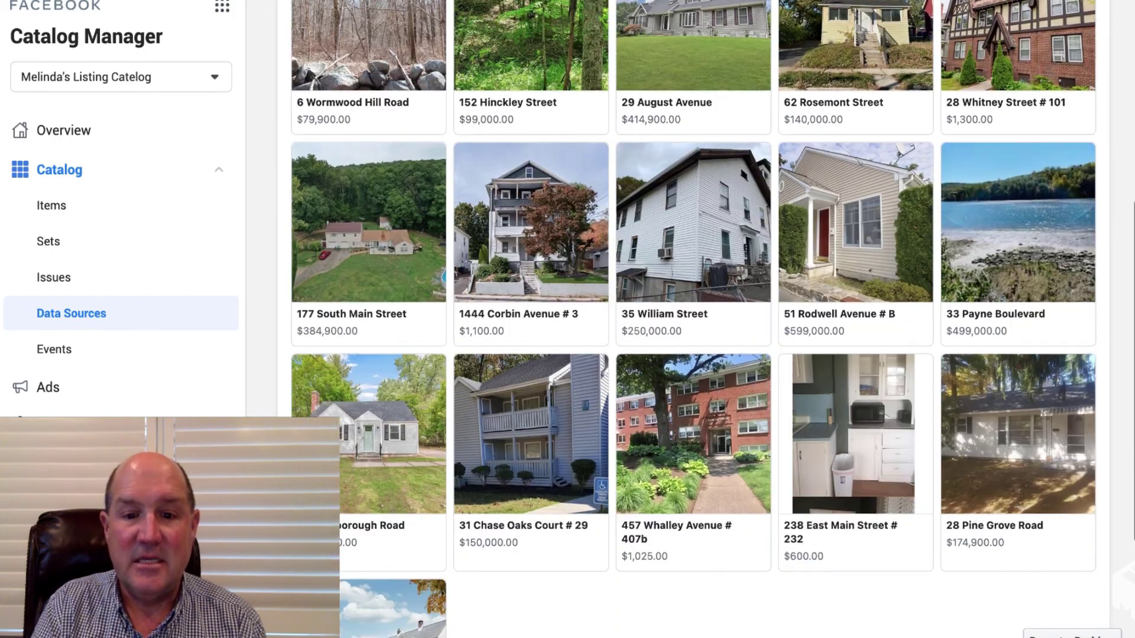
scroll(693, 319, "up", 8)
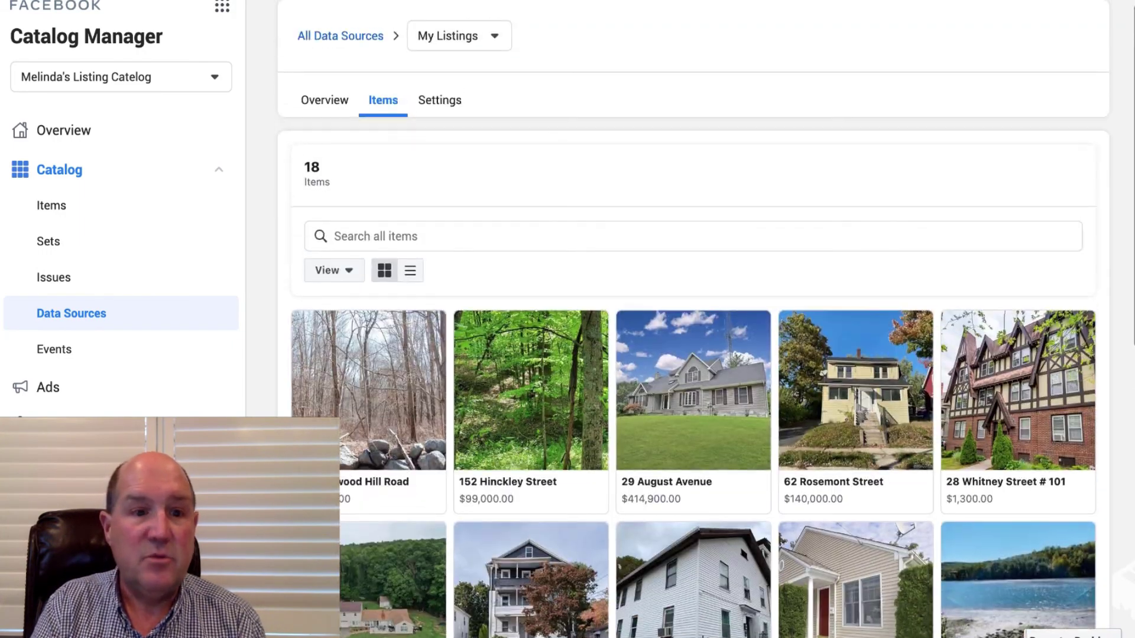
Open the catalog's Sets and browse the 49 items in All Home Listings.
left_click(48, 241)
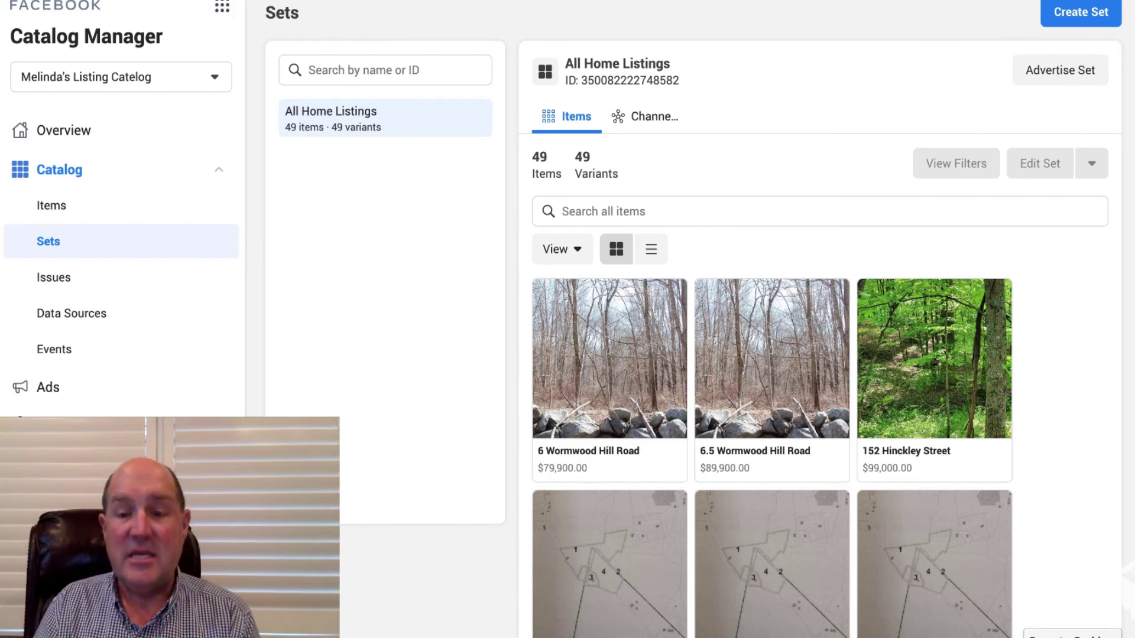
scroll(820, 355, "down", 2)
scroll(820, 355, "up", 2)
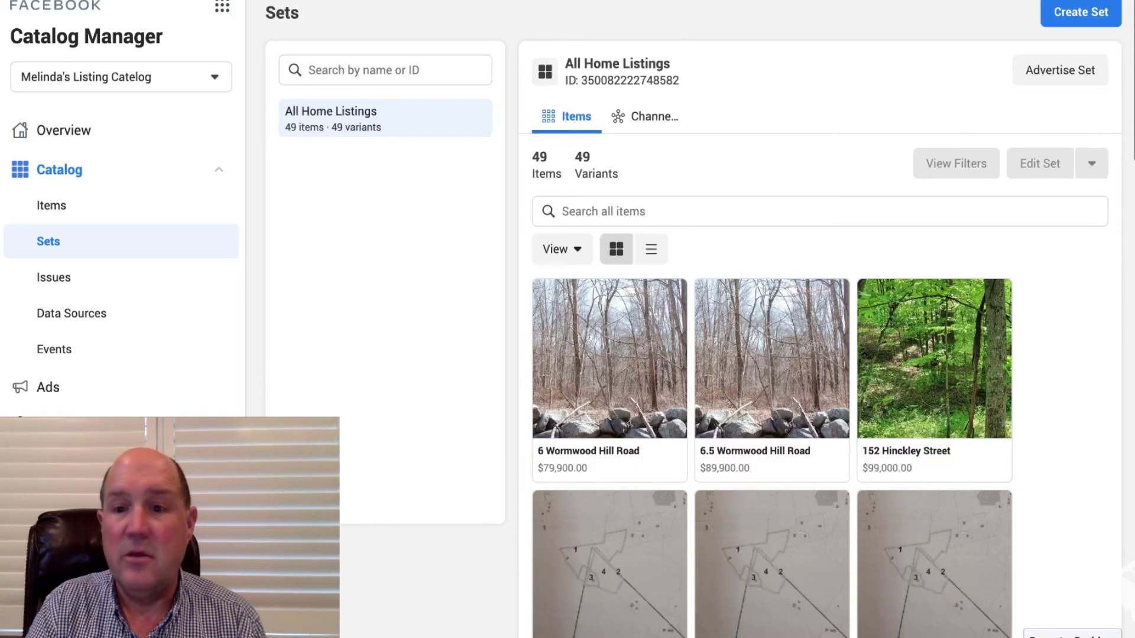
scroll(820, 354, "down", 10)
scroll(771, 319, "down", 9)
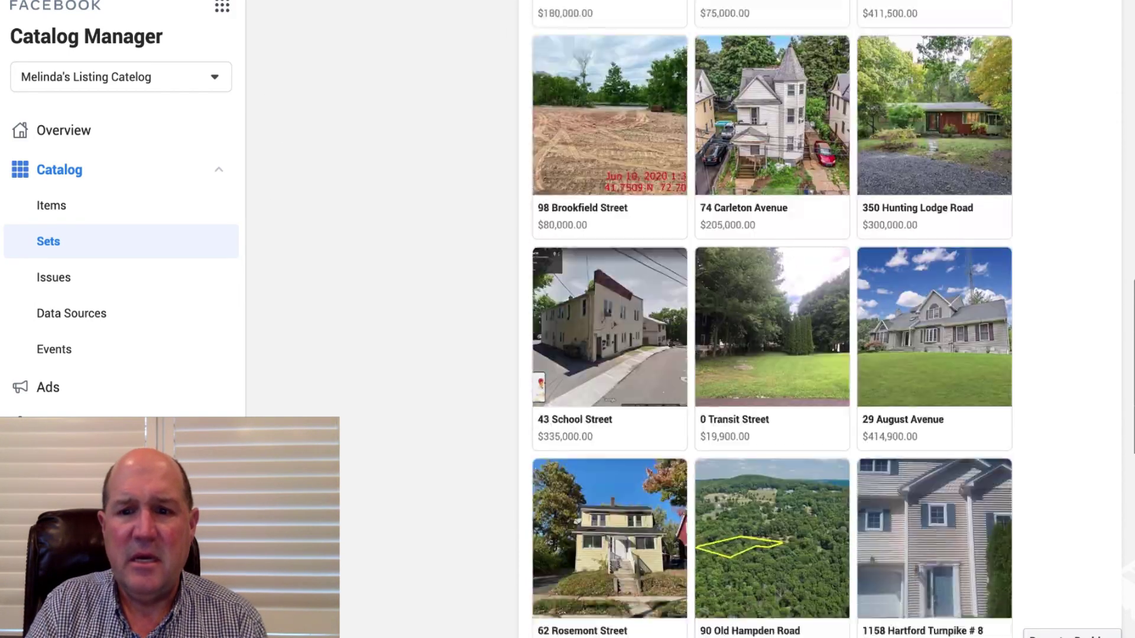
scroll(771, 320, "down", 7)
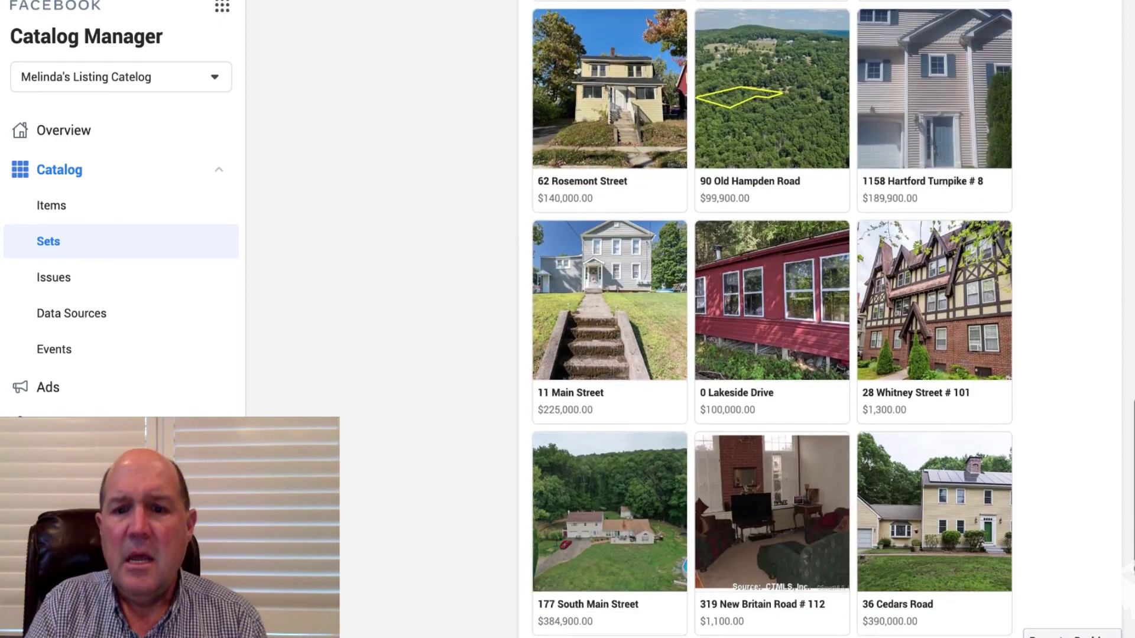
scroll(771, 319, "up", 20)
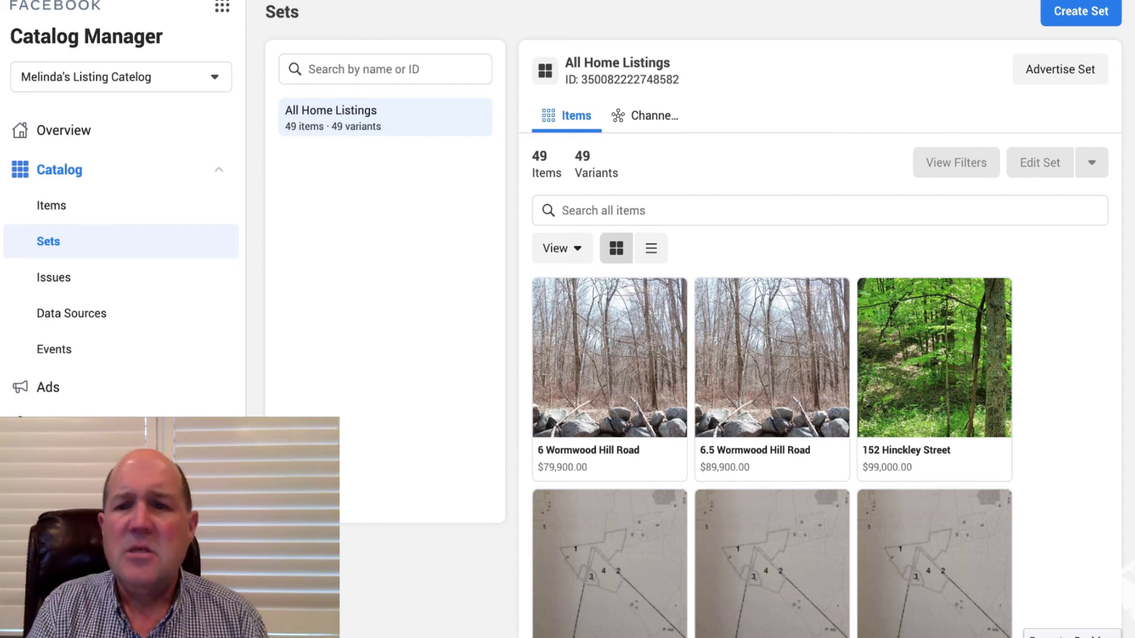
Start a new set and browse through the listing previews.
left_click(1081, 12)
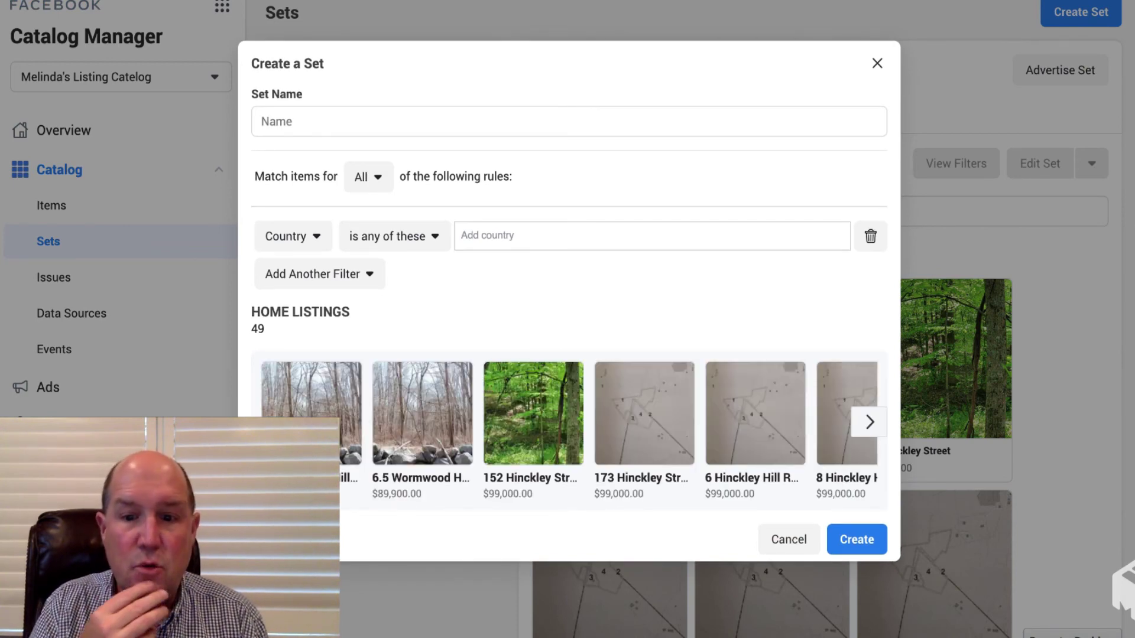
left_click(870, 421)
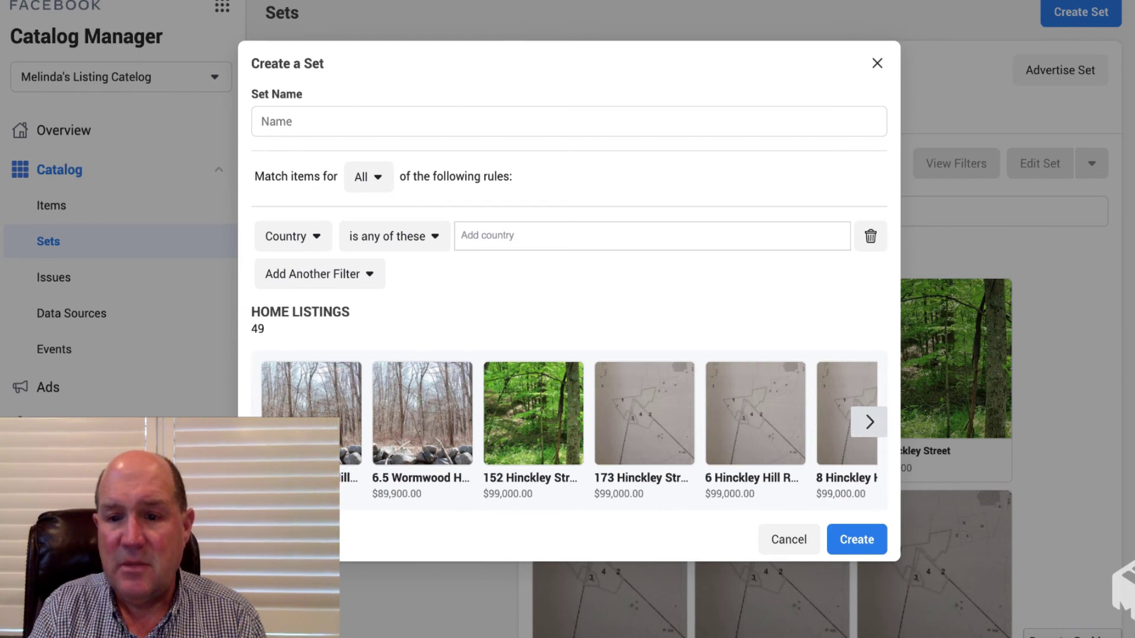
left_click(869, 422)
left_click(870, 422)
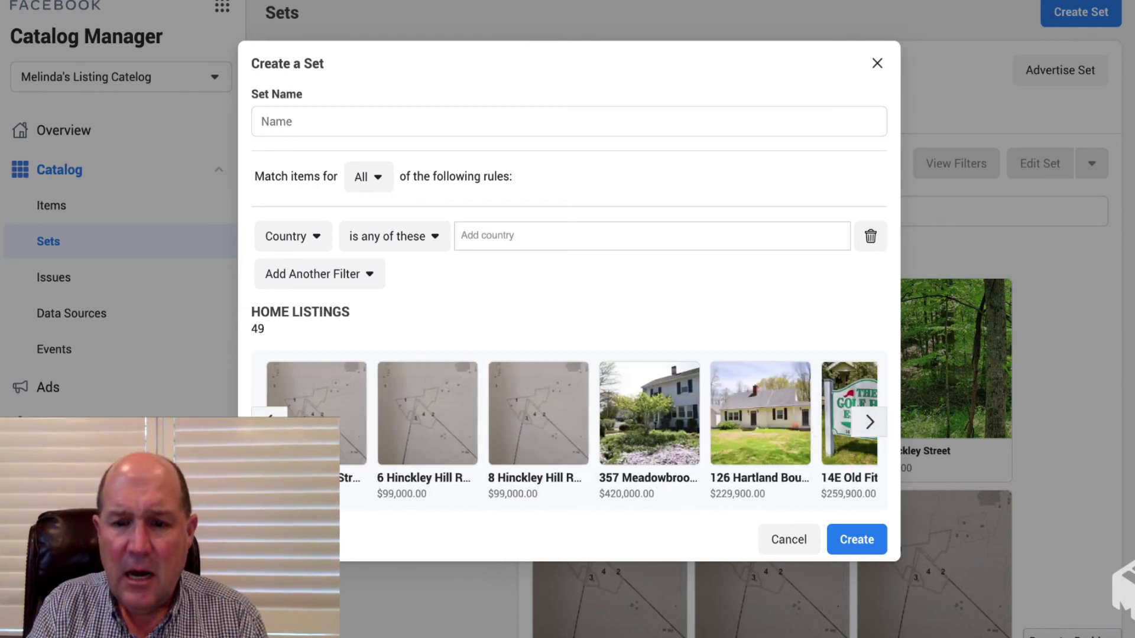
left_click(869, 421)
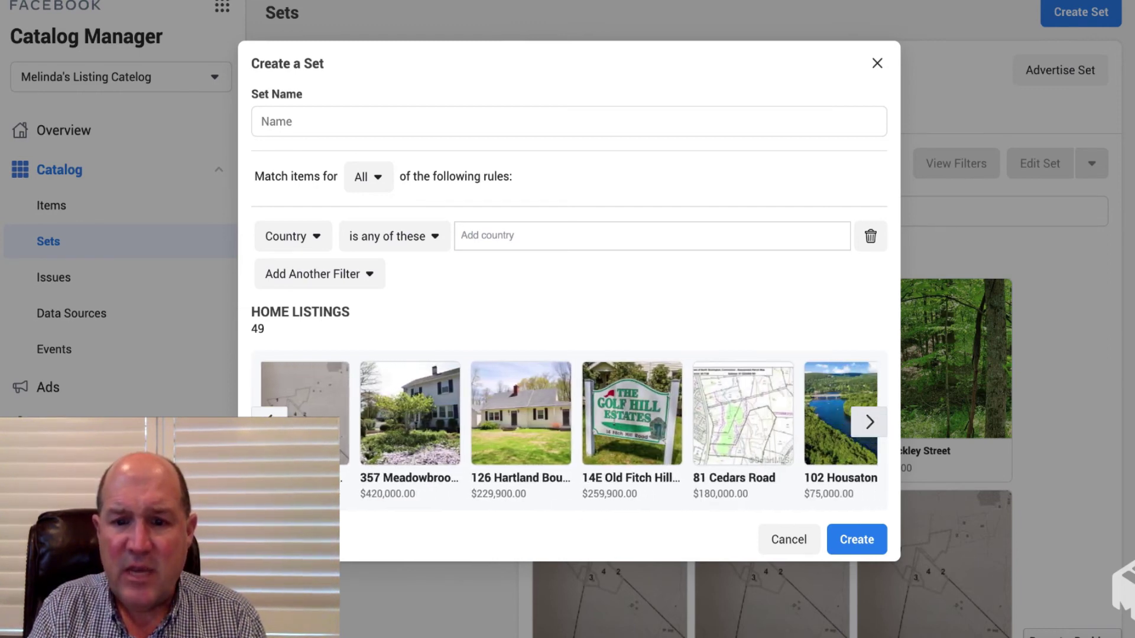
left_click(870, 422)
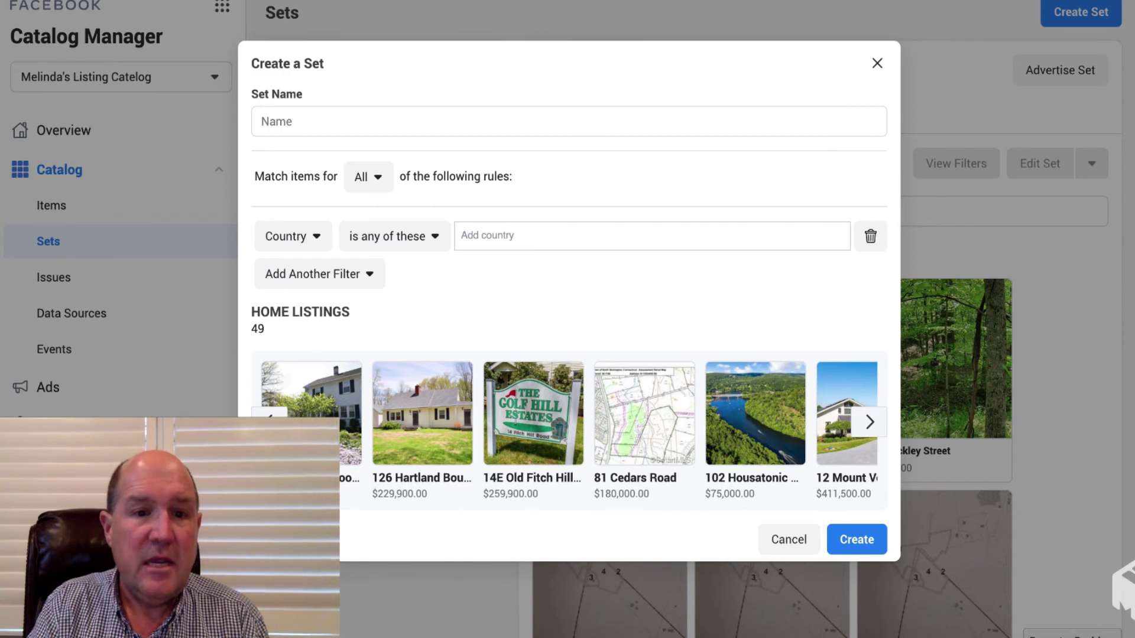
Filter the set to City Hartford and create it under the name 'Hartford Listings'.
left_click(293, 236)
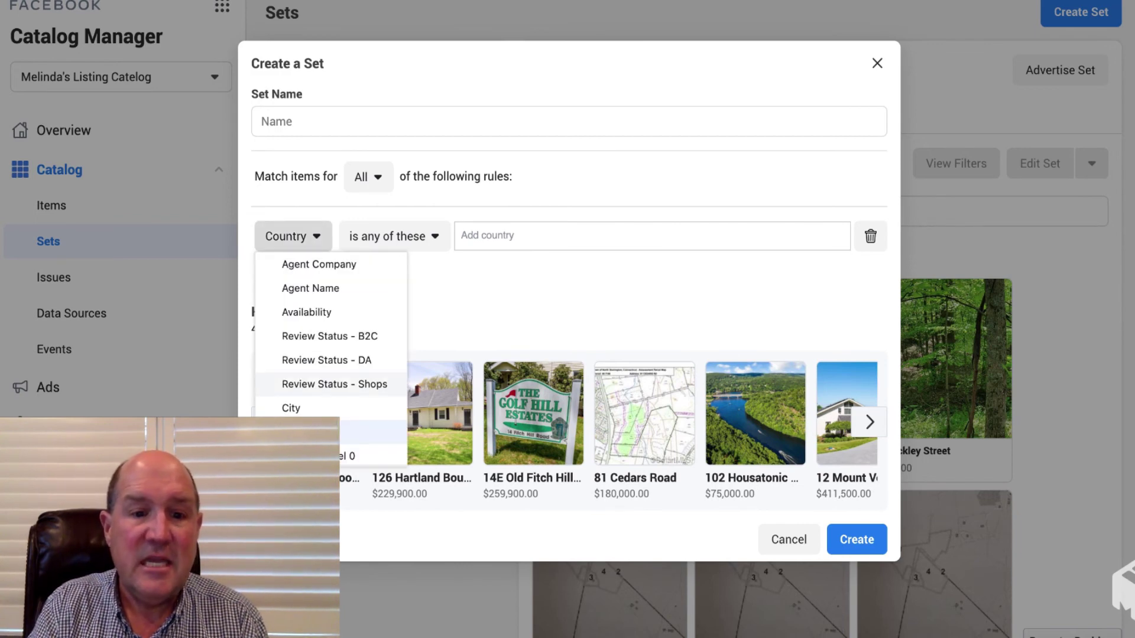
left_click(291, 408)
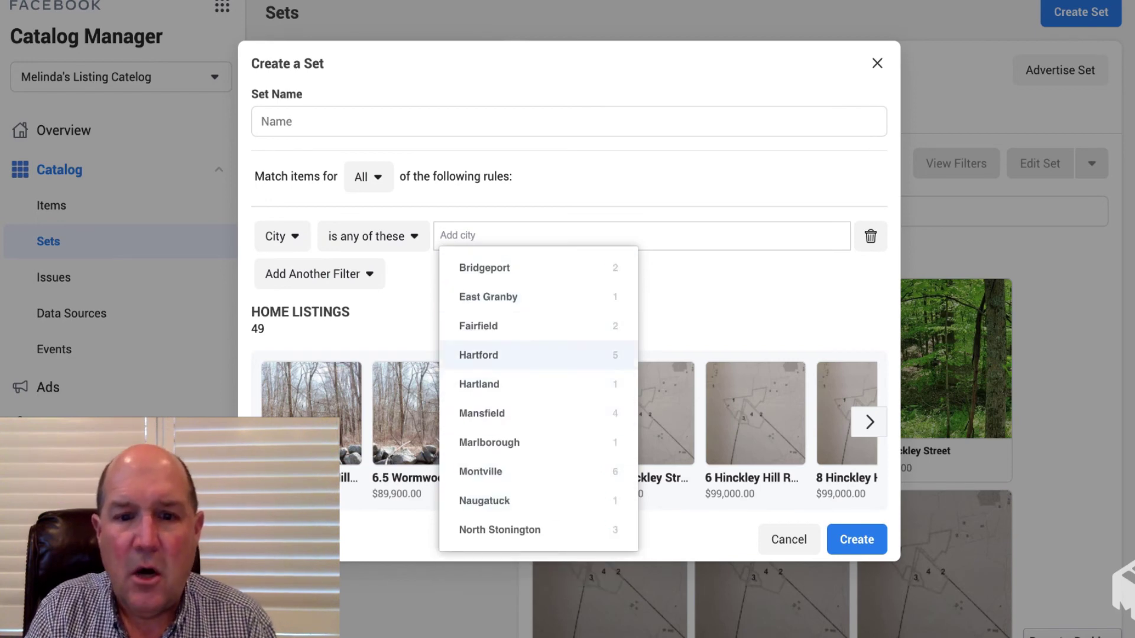
left_click(478, 355)
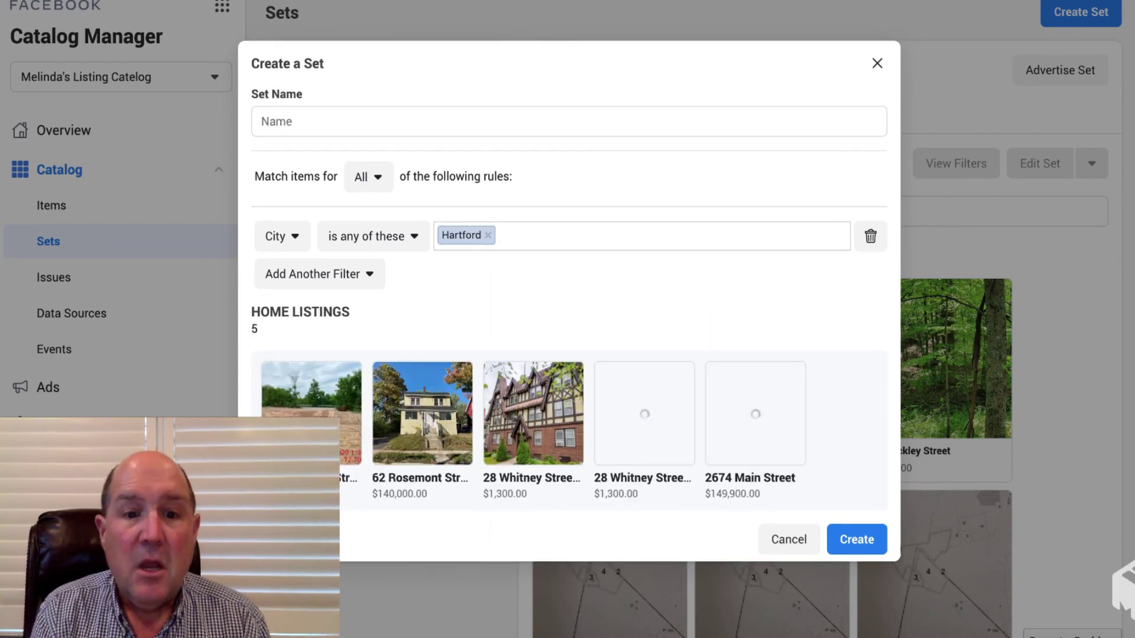
left_click(568, 122)
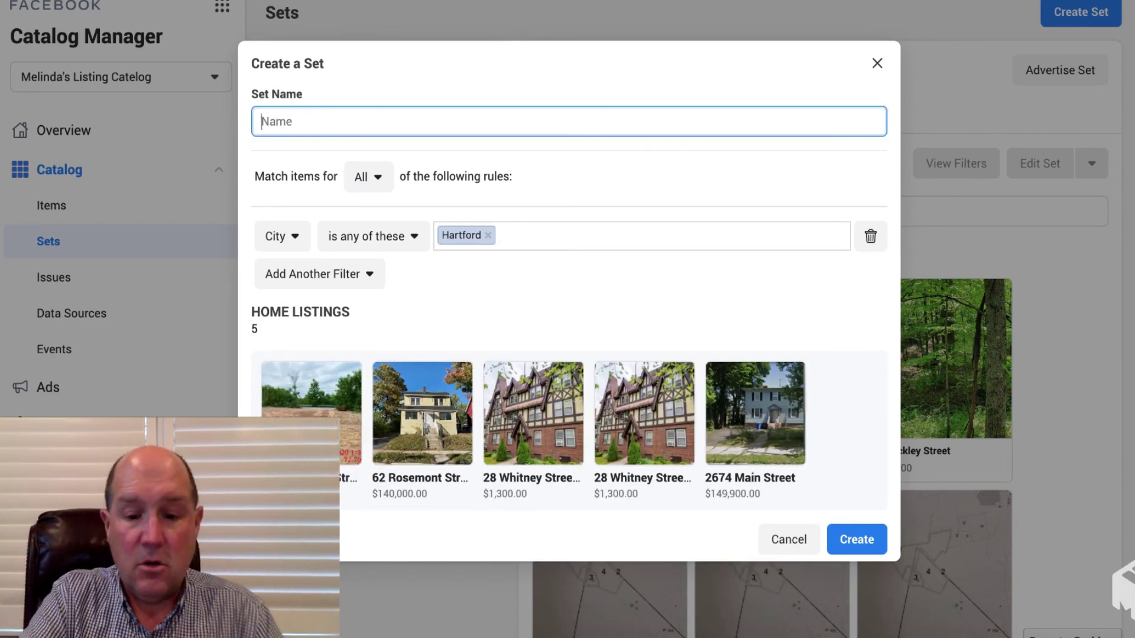
type("Hart")
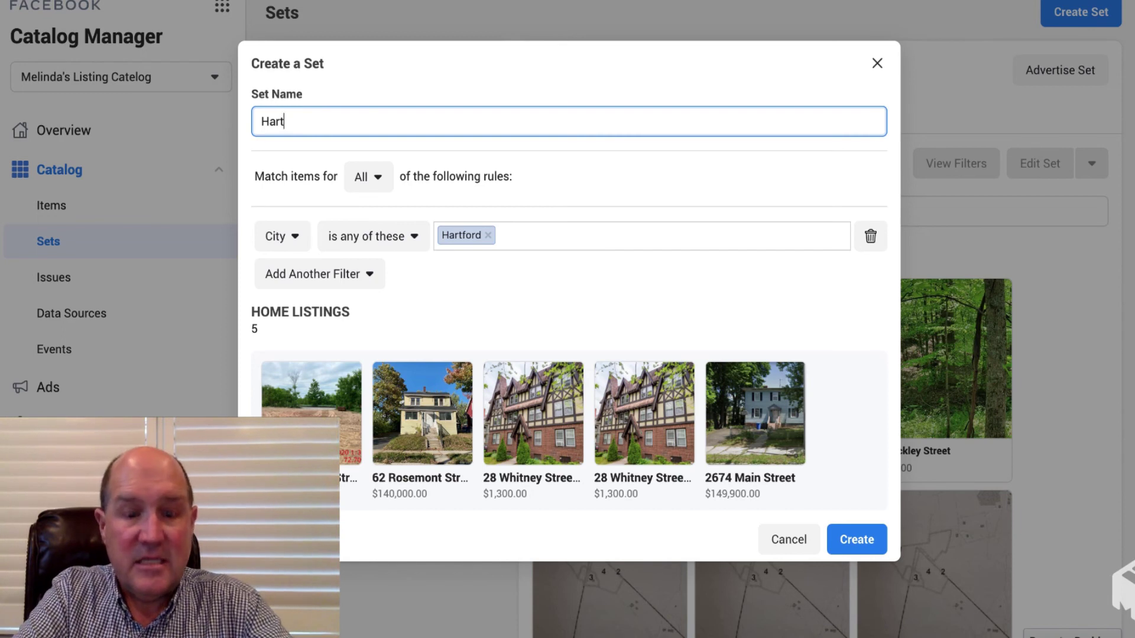
type("ford List")
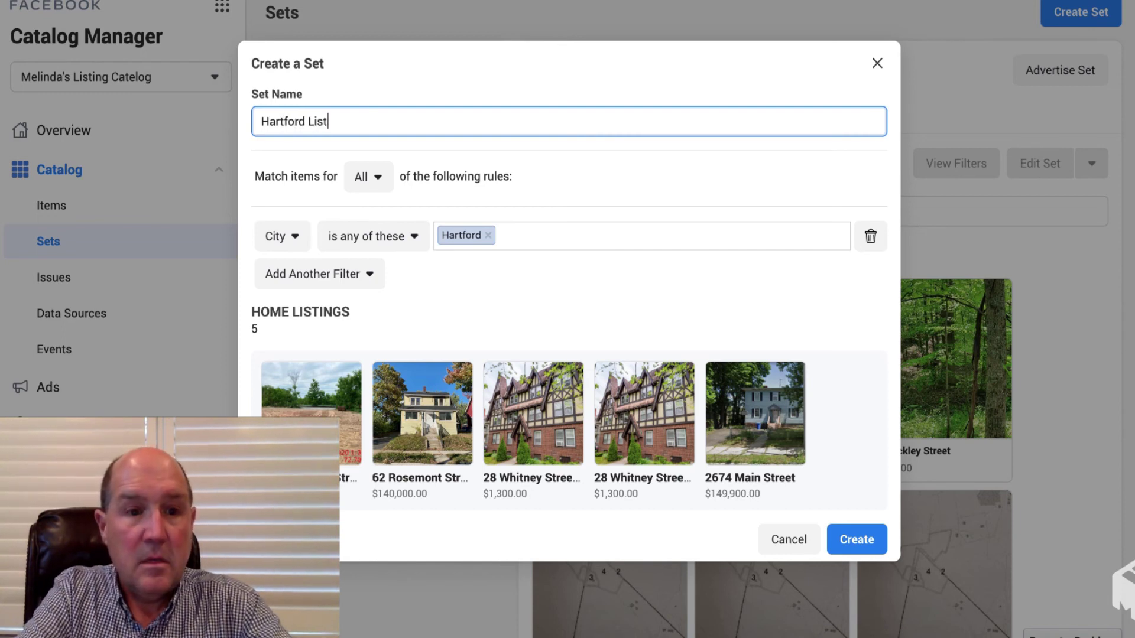
type("ings")
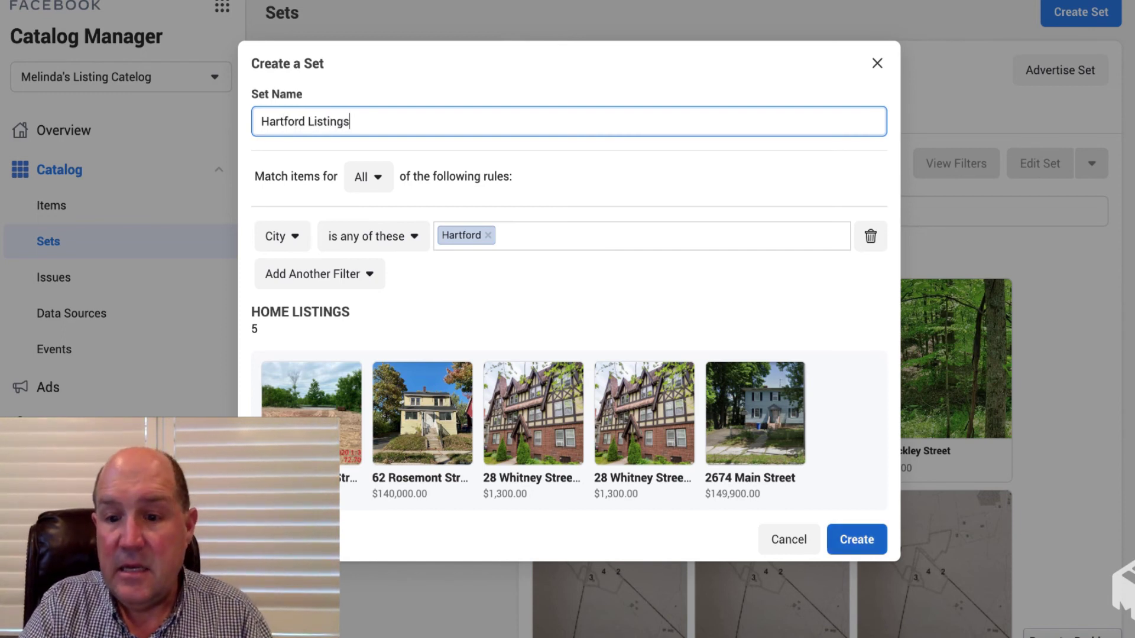
key("Return")
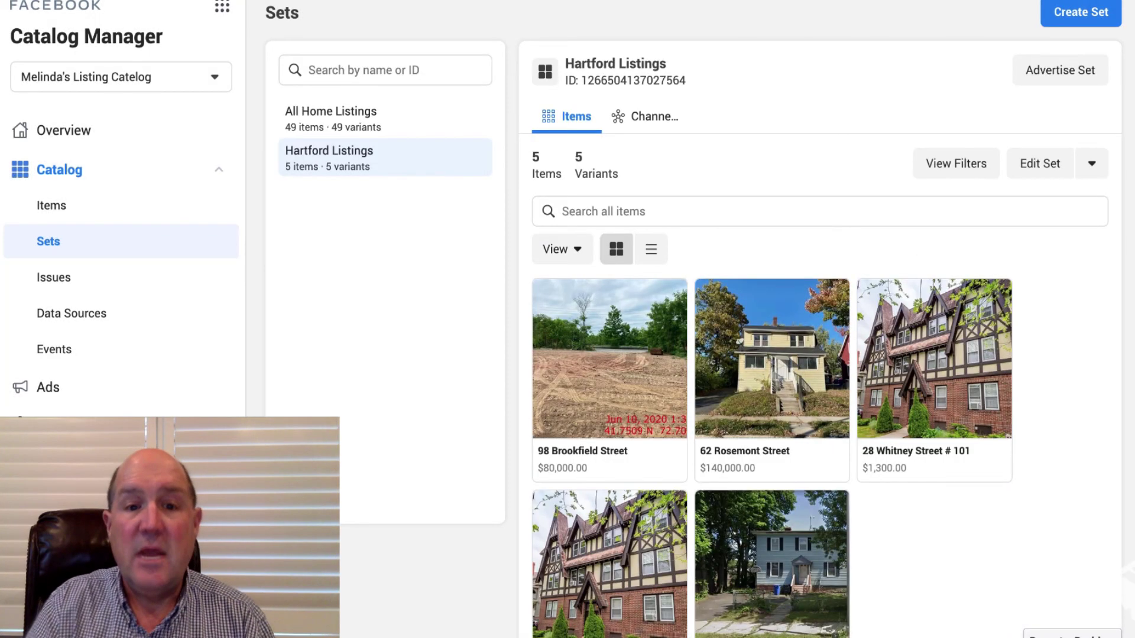